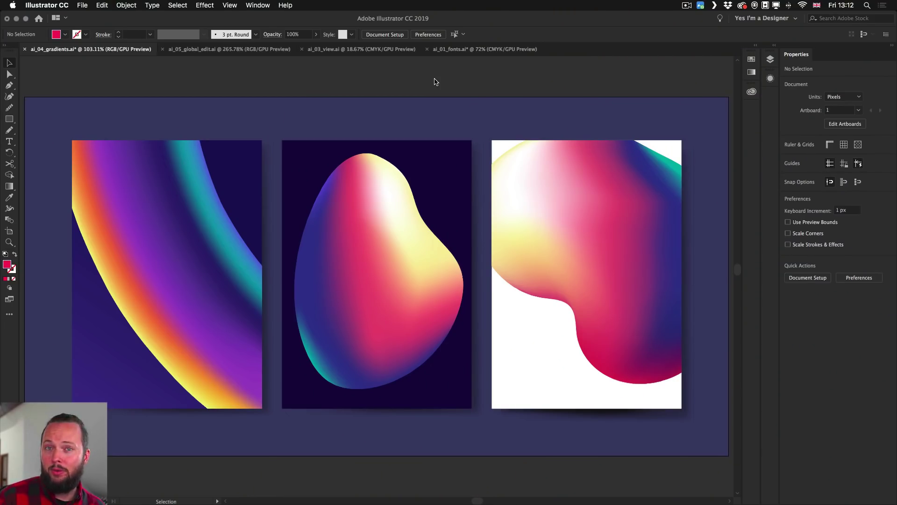
# Step: Drag one interior mesh point of the middle blob down and right to shift its colour blend
pyautogui.click(365, 209)
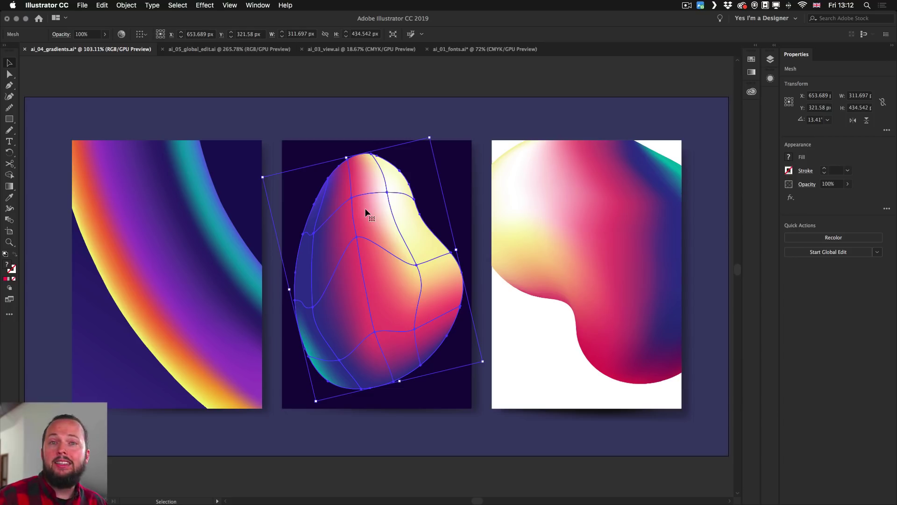
pyautogui.press('a')
pyautogui.moveTo(356, 237); pyautogui.dragTo(361, 275)
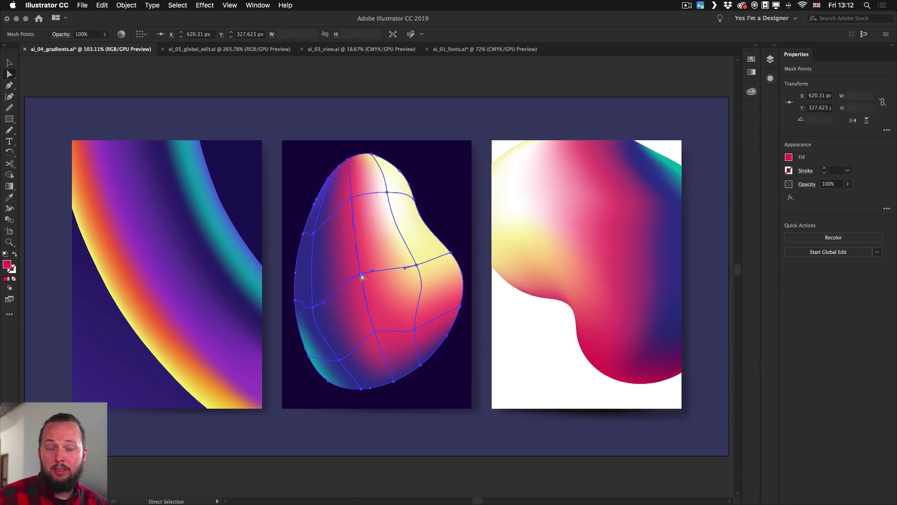
pyautogui.press('v')
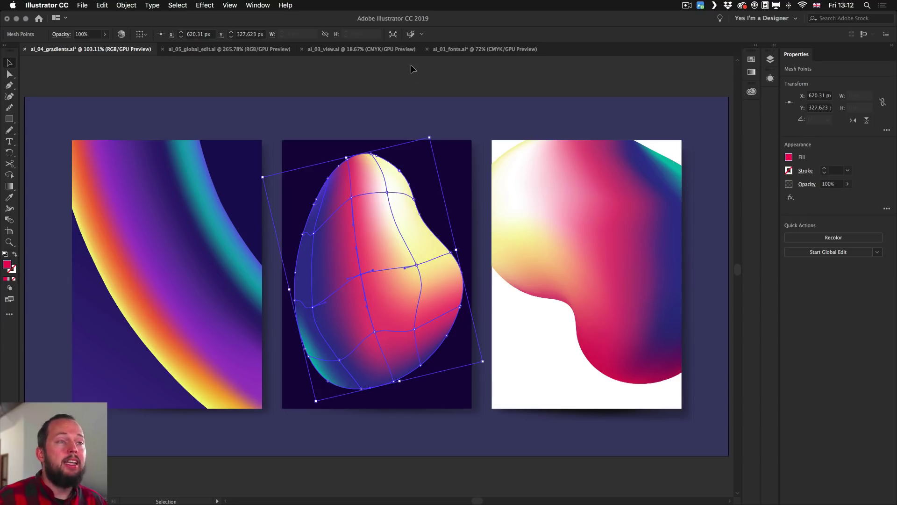
# Step: Open the Gradient panel, then make the hidden white blob path visible and select it in Layers
pyautogui.click(257, 5)
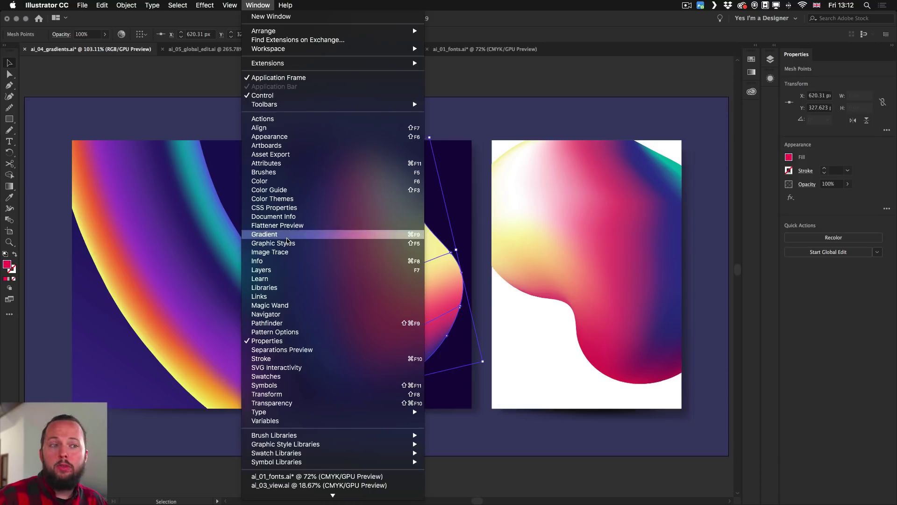
pyautogui.click(286, 238)
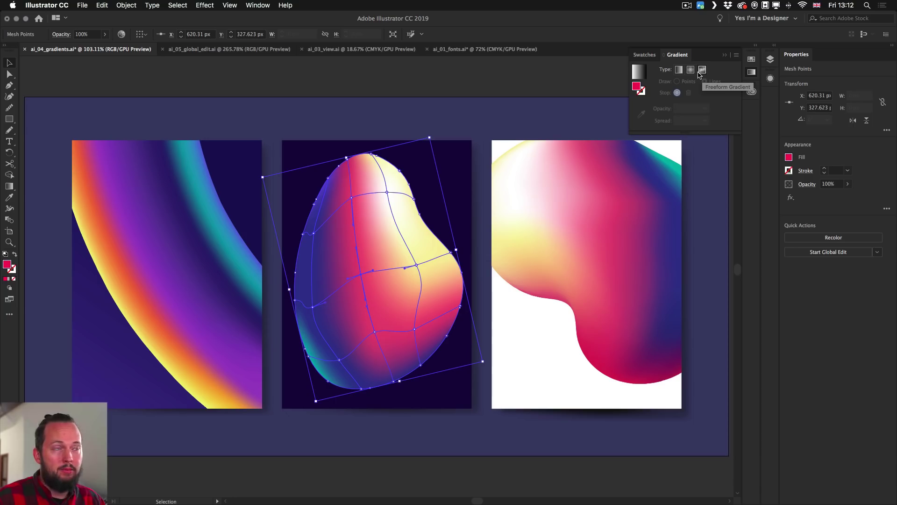
pyautogui.click(770, 61)
pyautogui.click(655, 79)
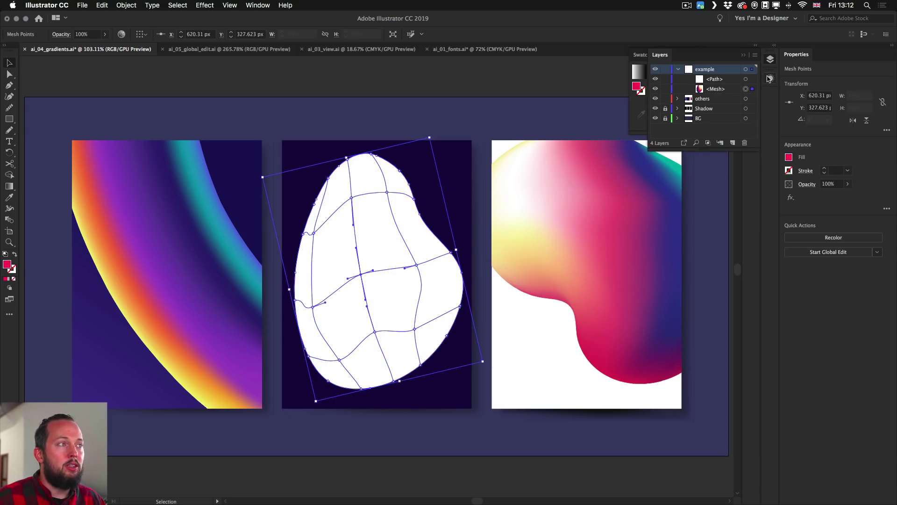
pyautogui.click(747, 79)
pyautogui.click(771, 59)
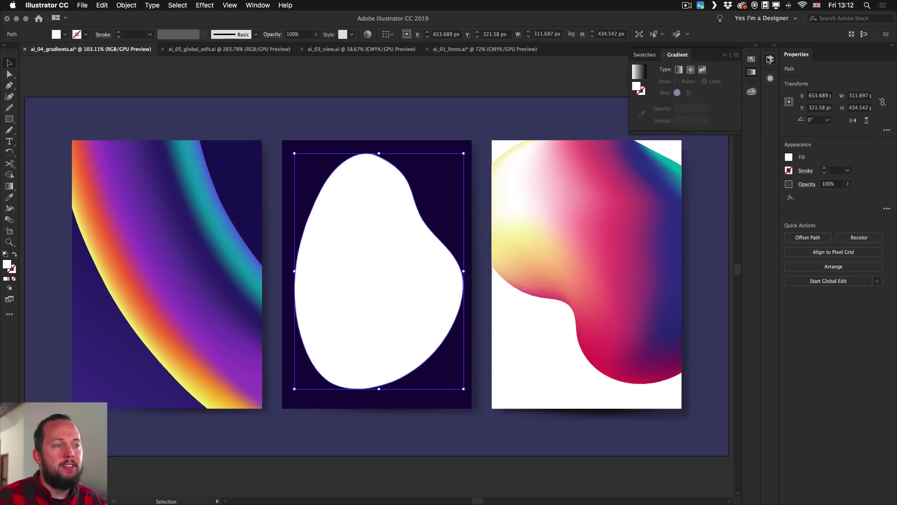
# Step: Apply a Freeform gradient to the white blob and move its two colour points toward the middle
pyautogui.click(702, 70)
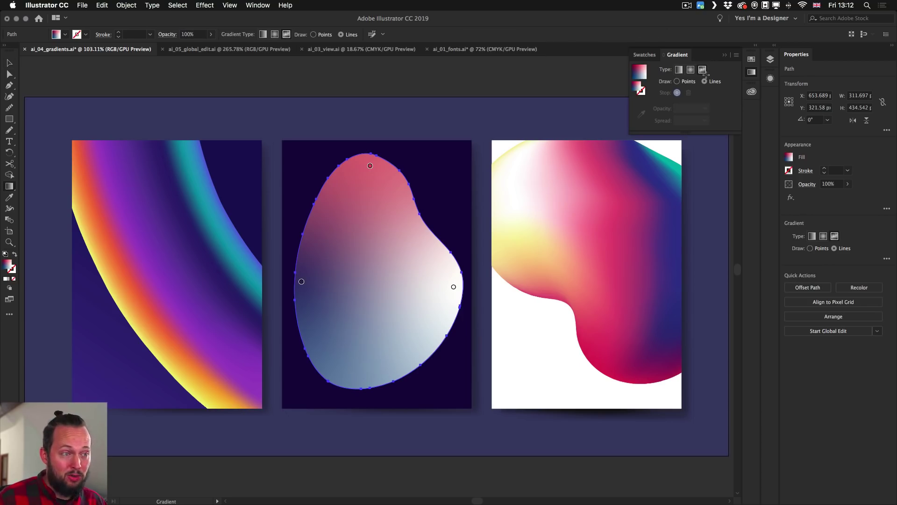
pyautogui.click(453, 287)
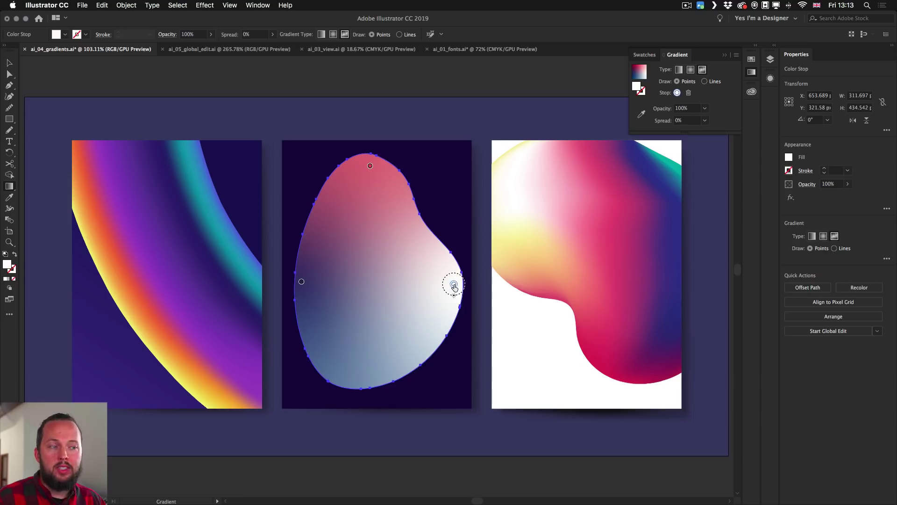
pyautogui.moveTo(454, 285); pyautogui.dragTo(425, 308)
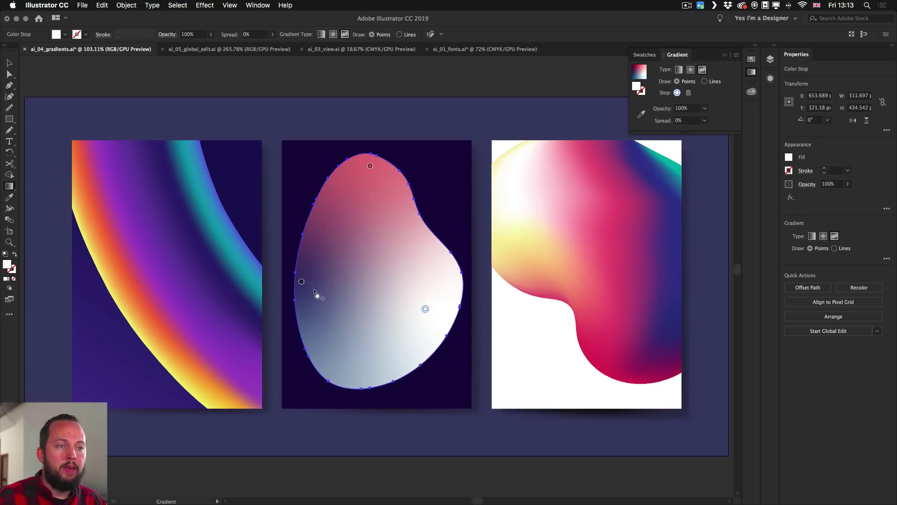
pyautogui.moveTo(301, 282); pyautogui.dragTo(382, 307)
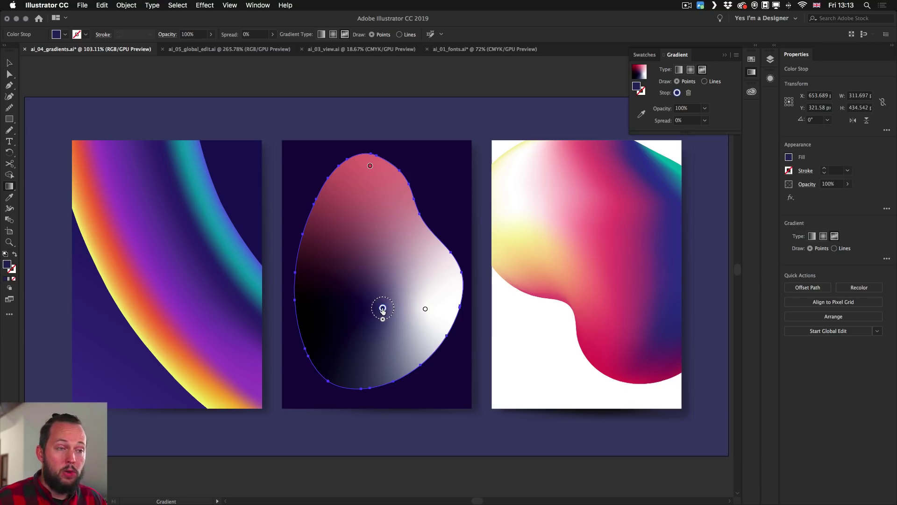
# Step: Set the middle colour point to blue, add a new point upper left and widen its spread
pyautogui.doubleClick(382, 309)
pyautogui.moveTo(347, 355); pyautogui.dragTo(315, 356)
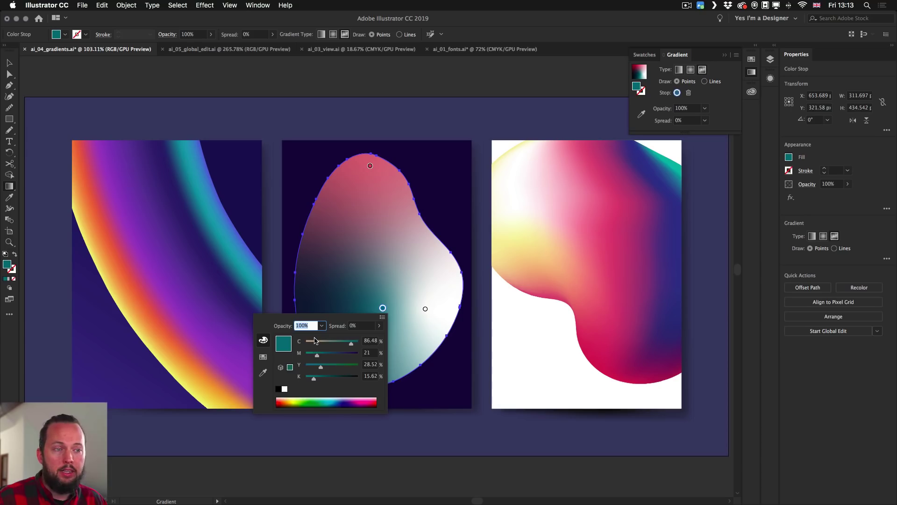
pyautogui.moveTo(338, 397); pyautogui.dragTo(337, 399)
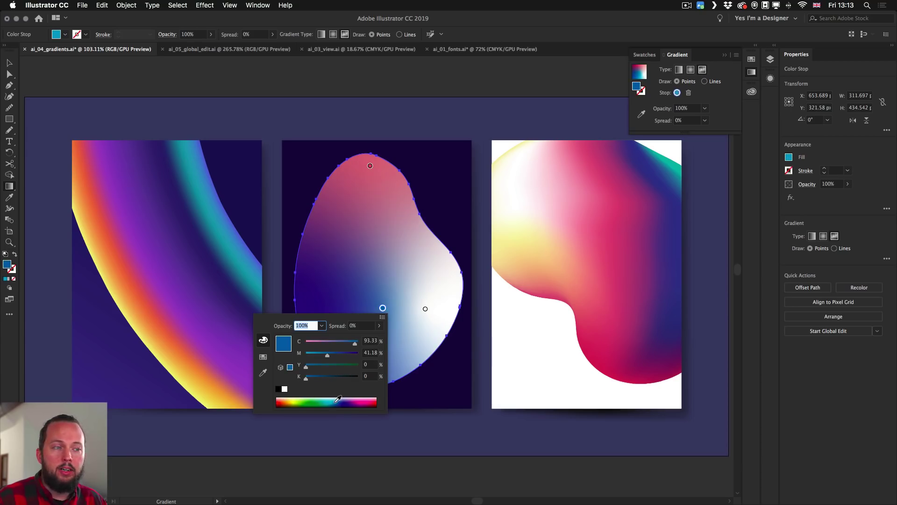
pyautogui.click(383, 308)
pyautogui.click(336, 256)
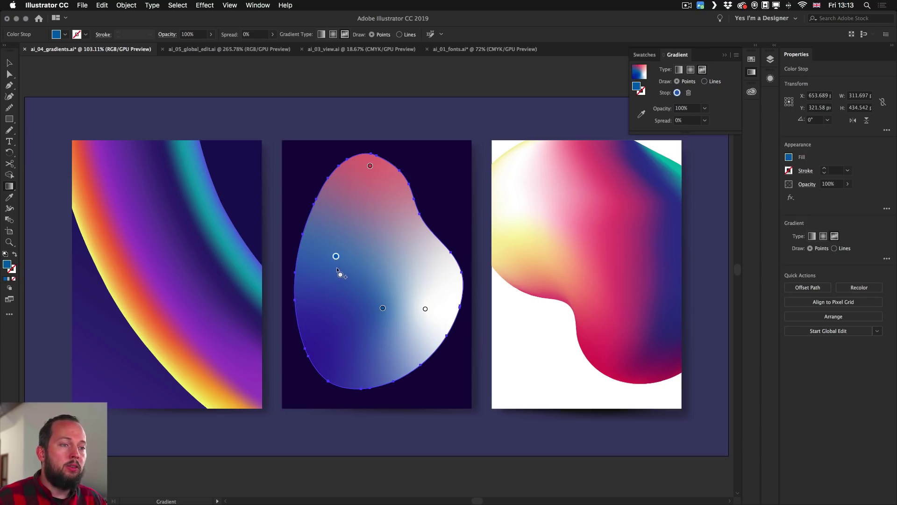
pyautogui.moveTo(336, 269)
pyautogui.mouseDown()
pyautogui.moveTo(340, 292)
pyautogui.moveTo(337, 269)
pyautogui.mouseUp()
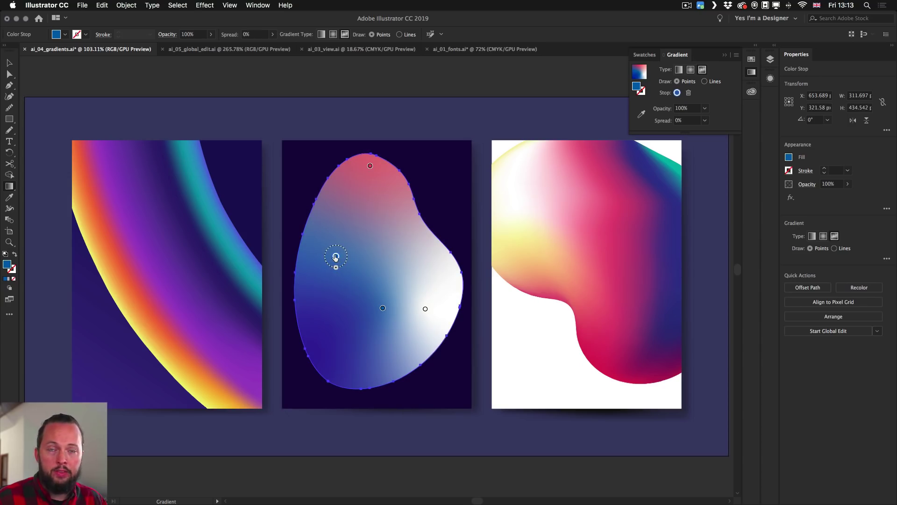
# Step: Recolour the upper-left gradient point with pink sampled by eyedropper from the right-hand artwork
pyautogui.doubleClick(336, 256)
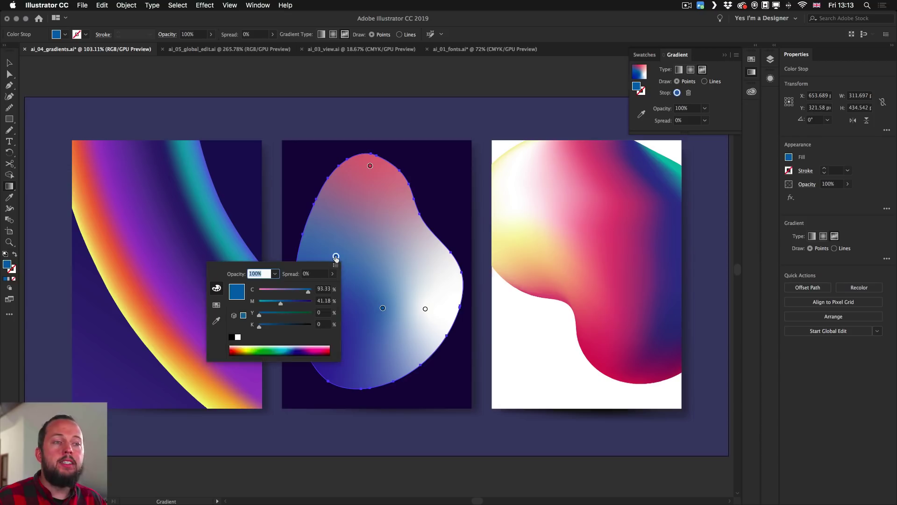
pyautogui.click(218, 321)
pyautogui.click(144, 297)
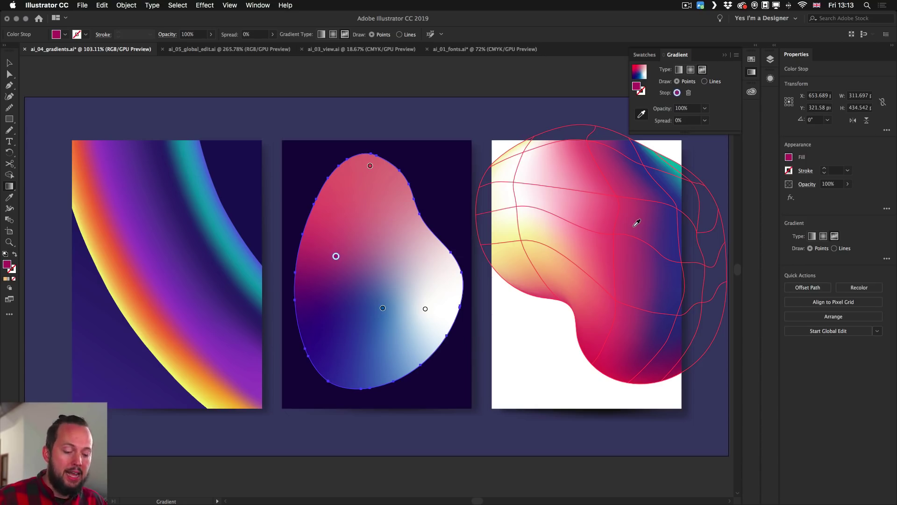
# Step: Try the point's opacity at 10%, then restore it to 100%
pyautogui.doubleClick(336, 256)
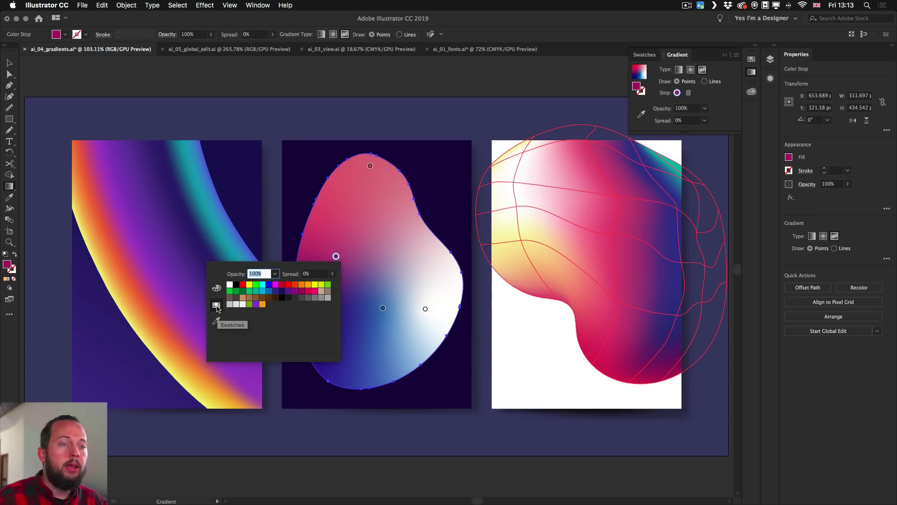
pyautogui.click(218, 288)
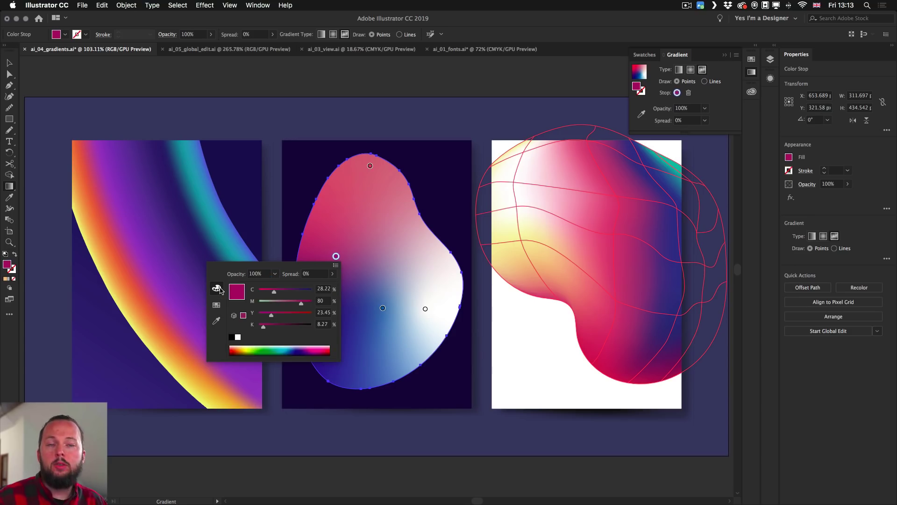
pyautogui.click(277, 276)
pyautogui.click(289, 295)
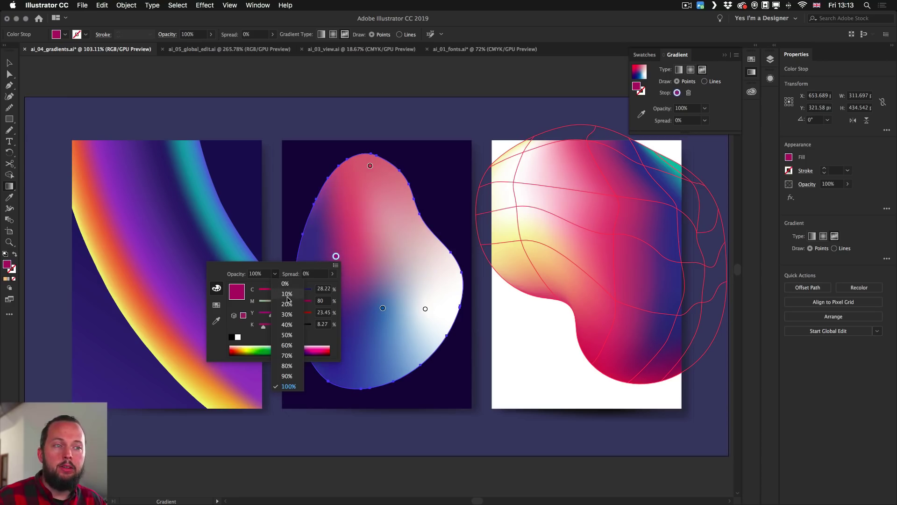
pyautogui.click(275, 273)
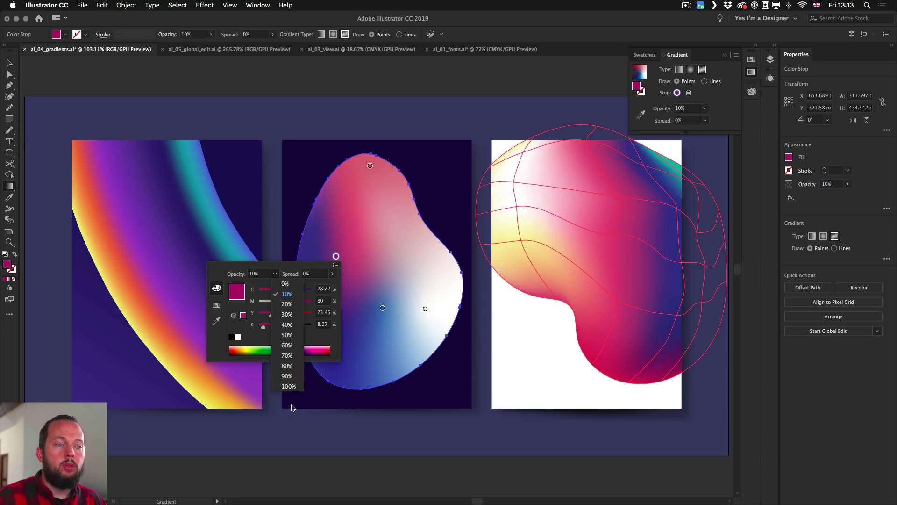
pyautogui.click(288, 386)
pyautogui.click(337, 257)
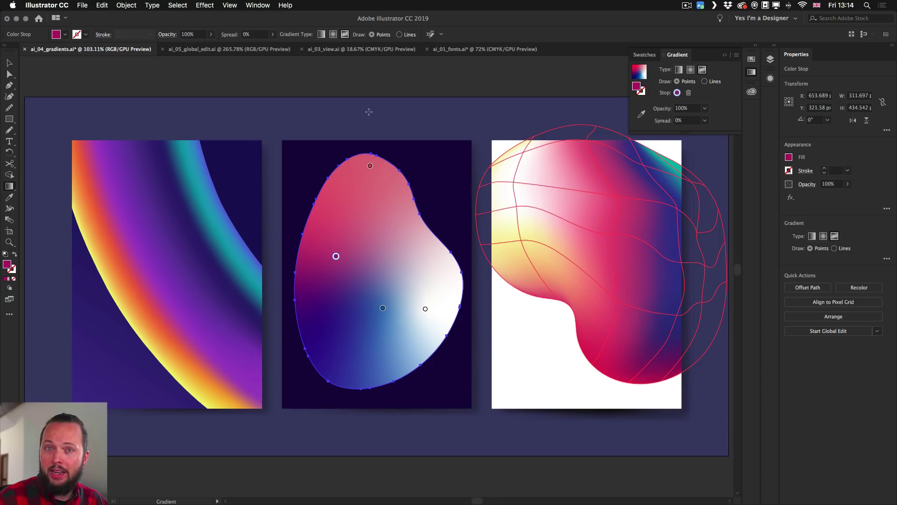
# Step: Switch Draw to Lines and draw a curved gradient line from the upper-left point around the blob's bottom
pyautogui.click(400, 35)
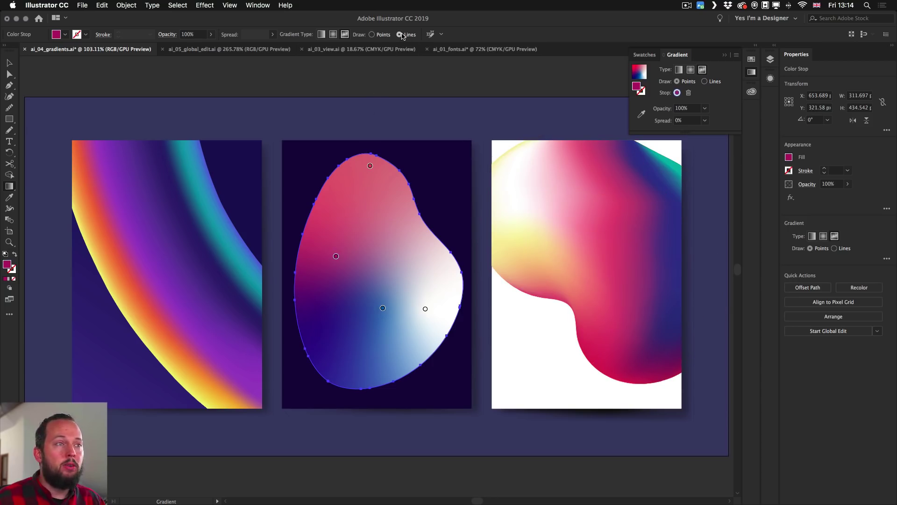
pyautogui.click(336, 257)
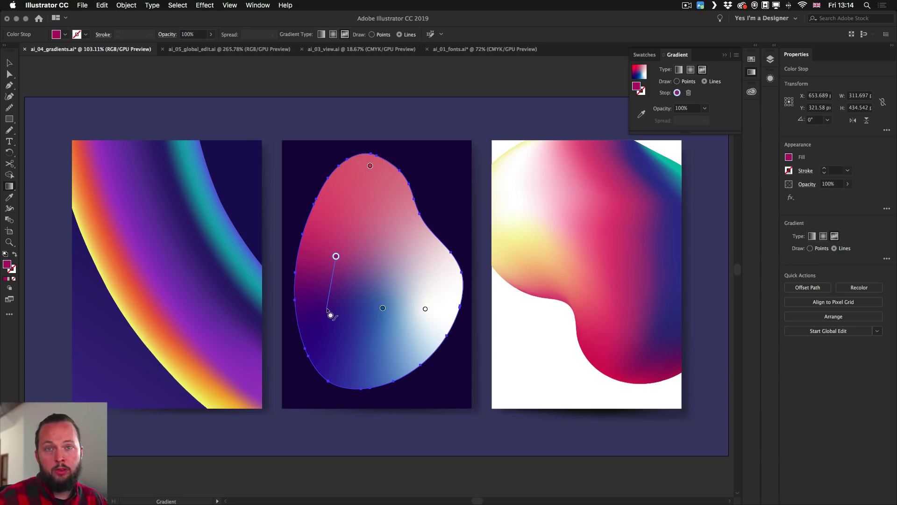
pyautogui.click(318, 303)
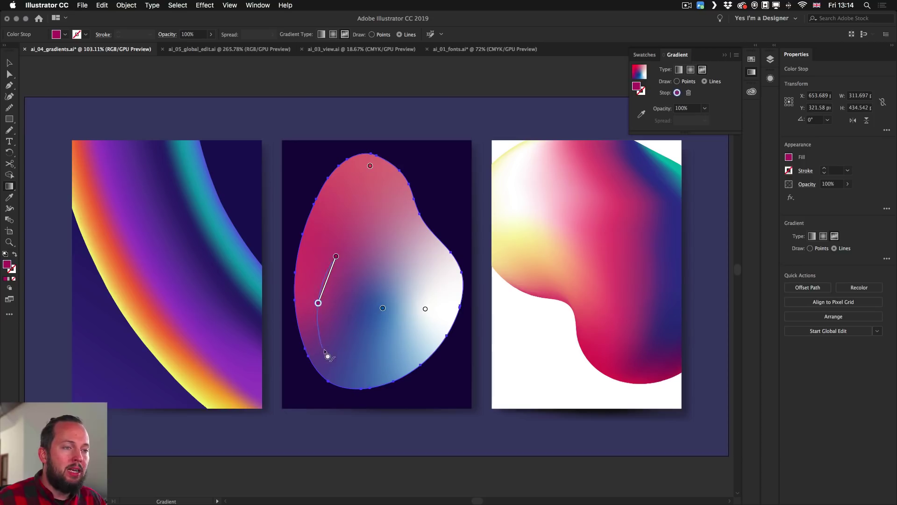
pyautogui.click(328, 351)
pyautogui.click(383, 364)
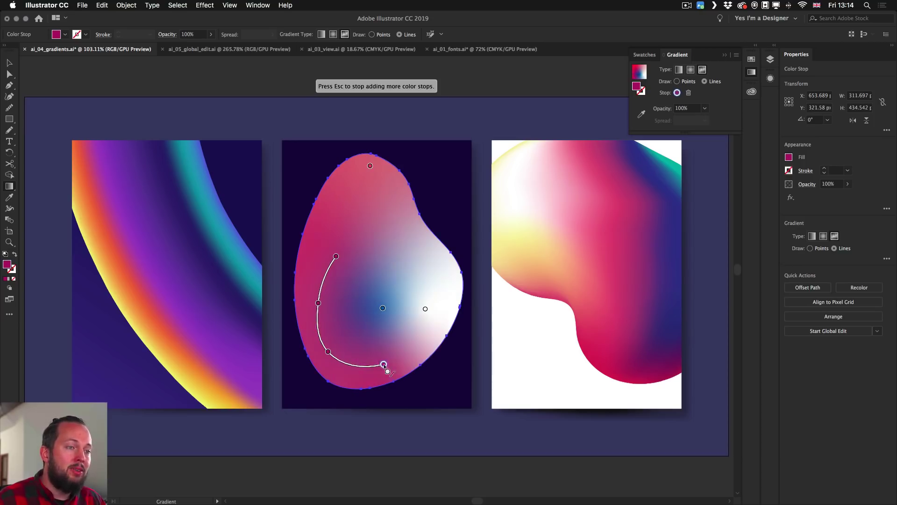
pyautogui.click(420, 336)
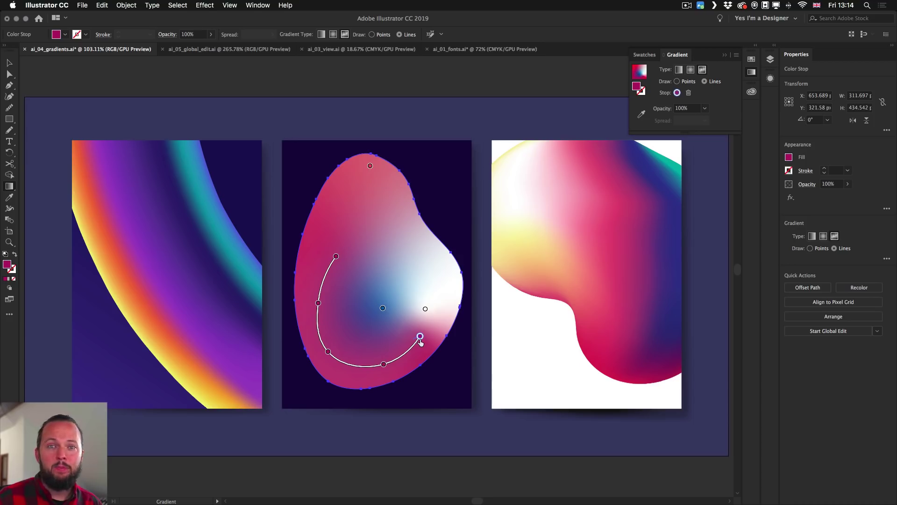
# Step: In ai_05_global_edit.ai, direct-select the left tree's orange leaf shape and collapse the Gradient panel
pyautogui.click(216, 52)
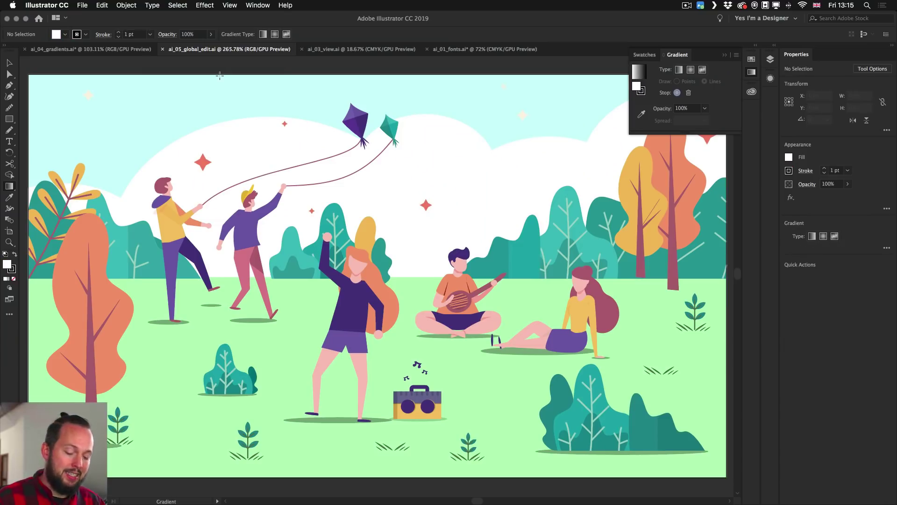
pyautogui.press('v')
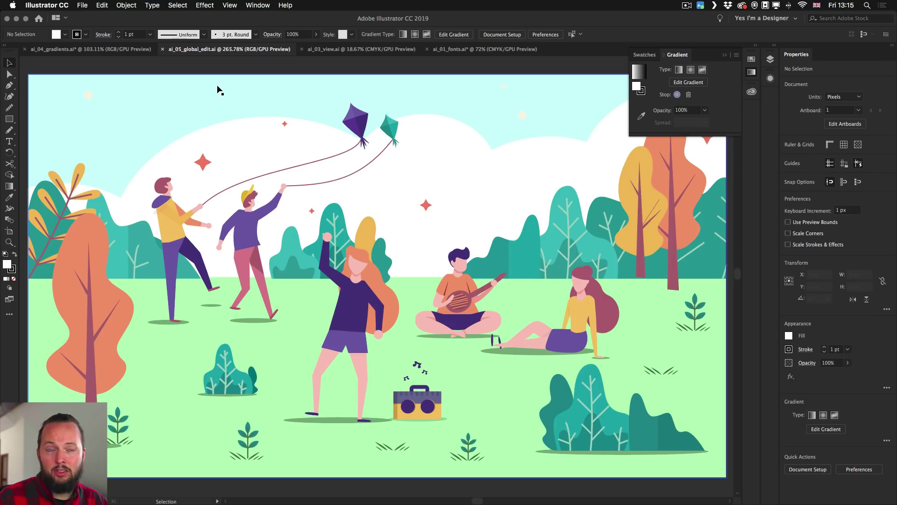
pyautogui.press('a')
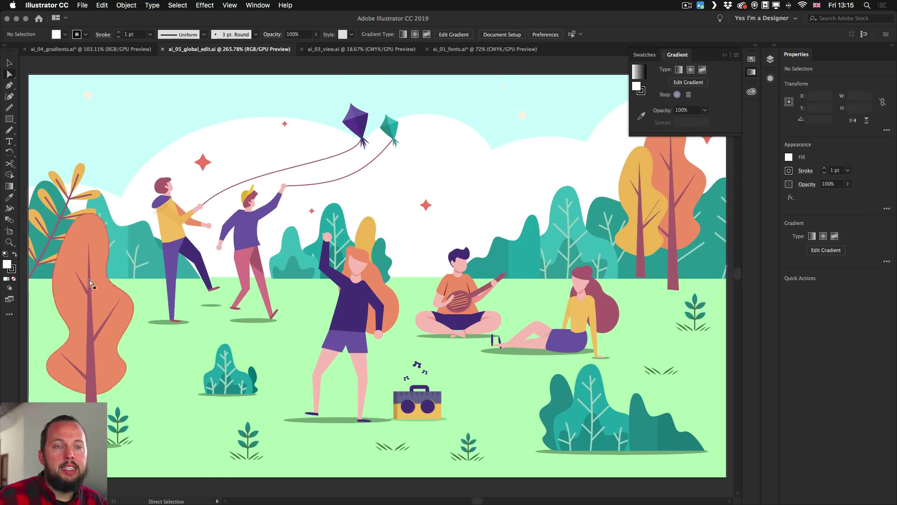
pyautogui.click(103, 290)
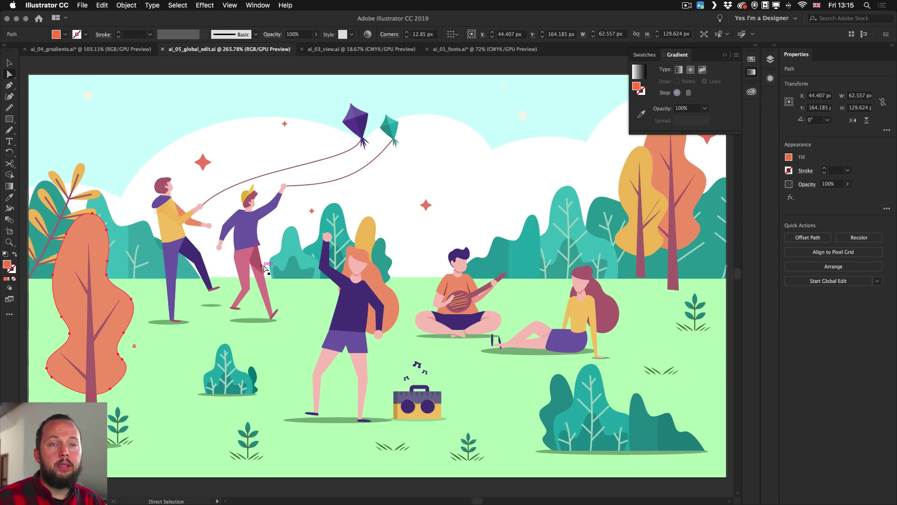
pyautogui.click(751, 72)
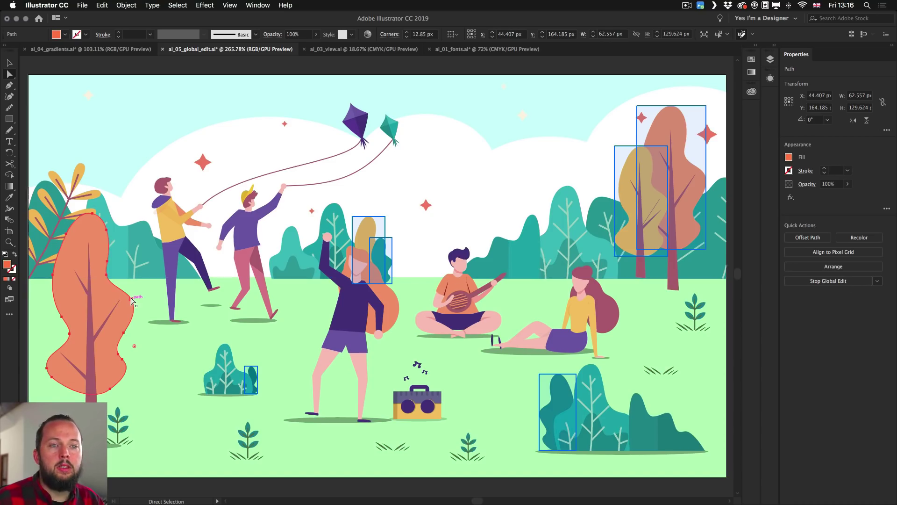
# Step: Pull a tree anchor out into a long branch and back, then deselect to end the global edit
pyautogui.moveTo(132, 301); pyautogui.dragTo(144, 281)
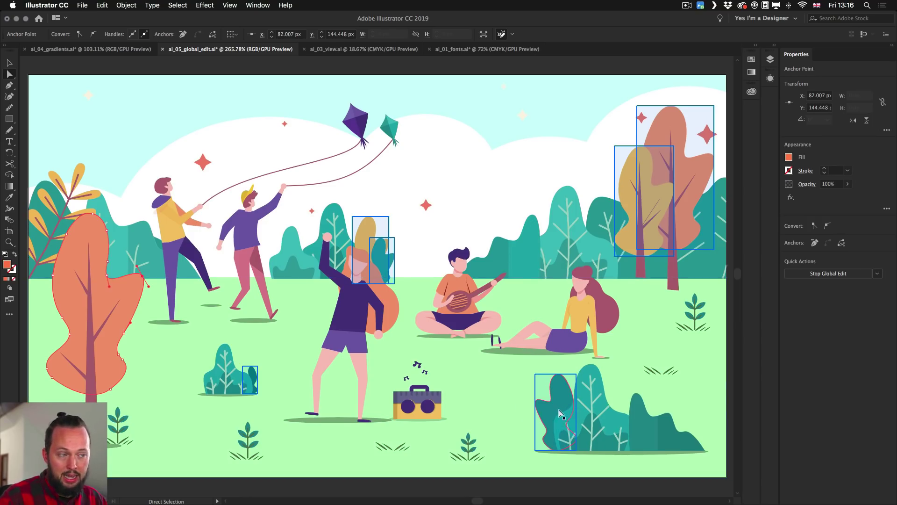
pyautogui.moveTo(142, 279); pyautogui.dragTo(228, 280)
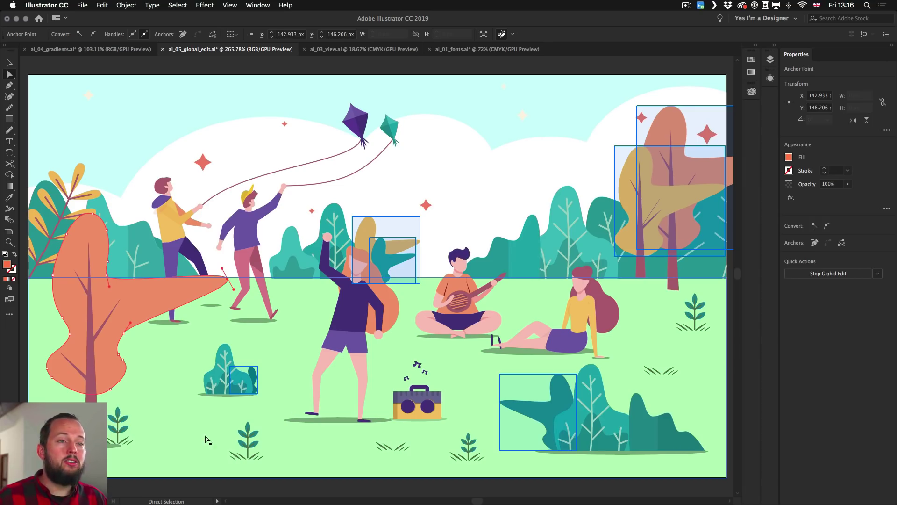
pyautogui.moveTo(211, 282); pyautogui.dragTo(144, 291)
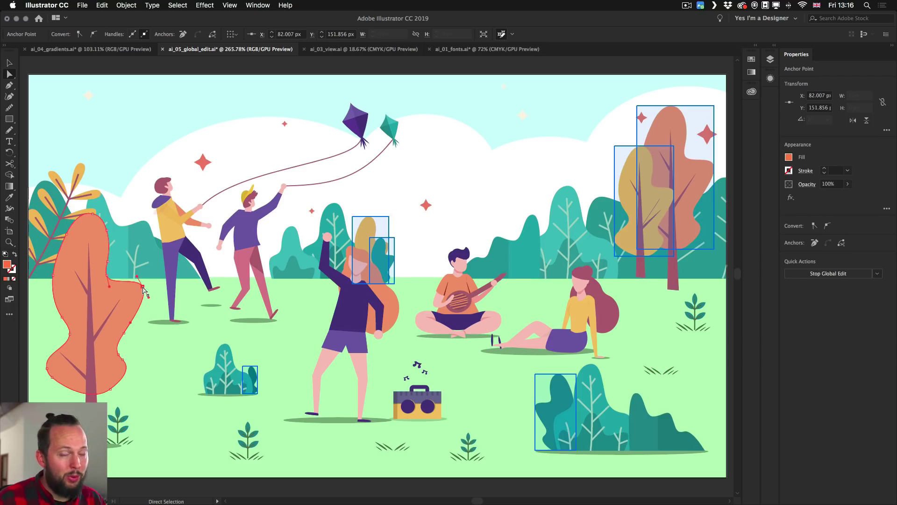
pyautogui.click(198, 71)
pyautogui.press('v')
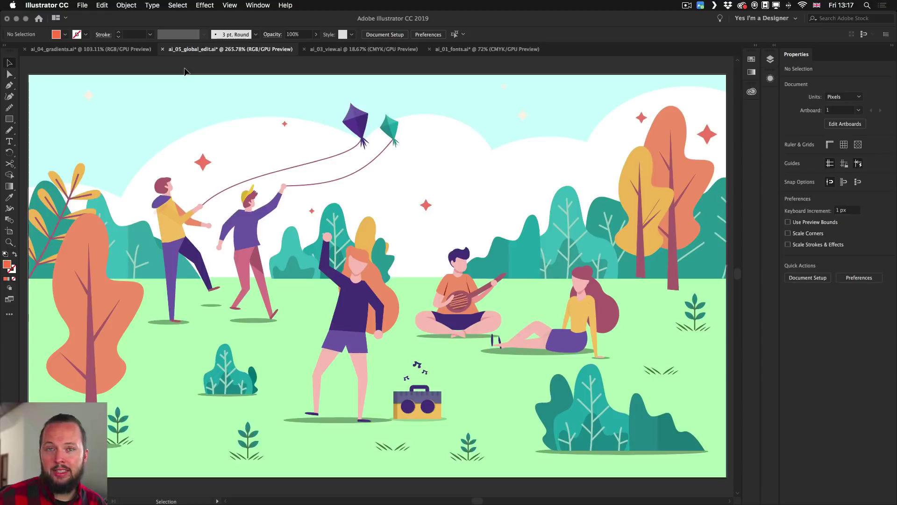
# Step: Switch to ai_03_view.ai and enter Presentation Mode with Shift+F
pyautogui.click(345, 50)
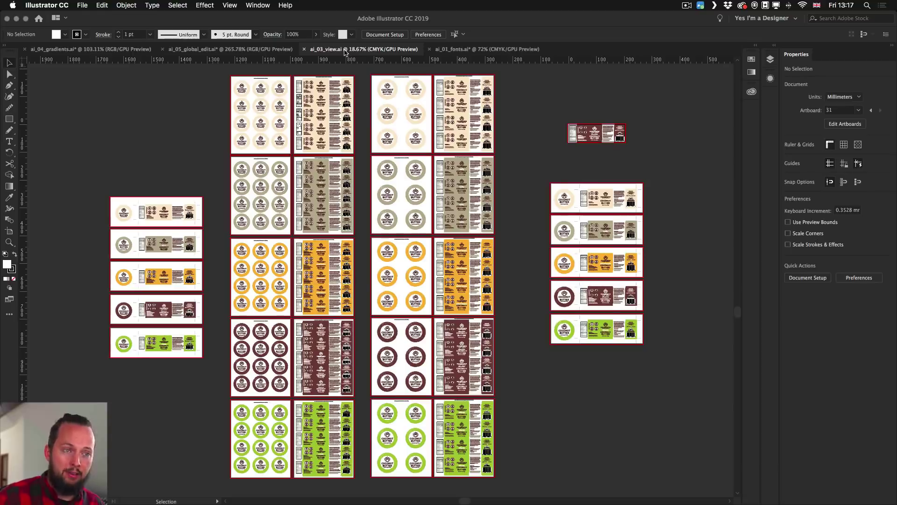
pyautogui.hotkey('shift', 'f')
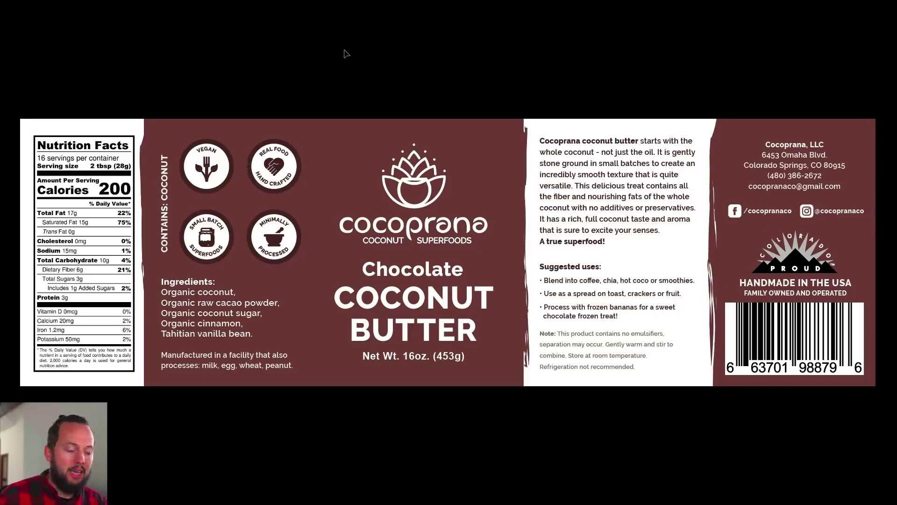
# Step: Step through the Coconut Butter, Vanilla, Golden Turmeric, Jalapeño and Chocolate label artboards, then exit with Esc
pyautogui.press('Right')
pyautogui.press('Right')
pyautogui.press('Right')
pyautogui.press('Right')
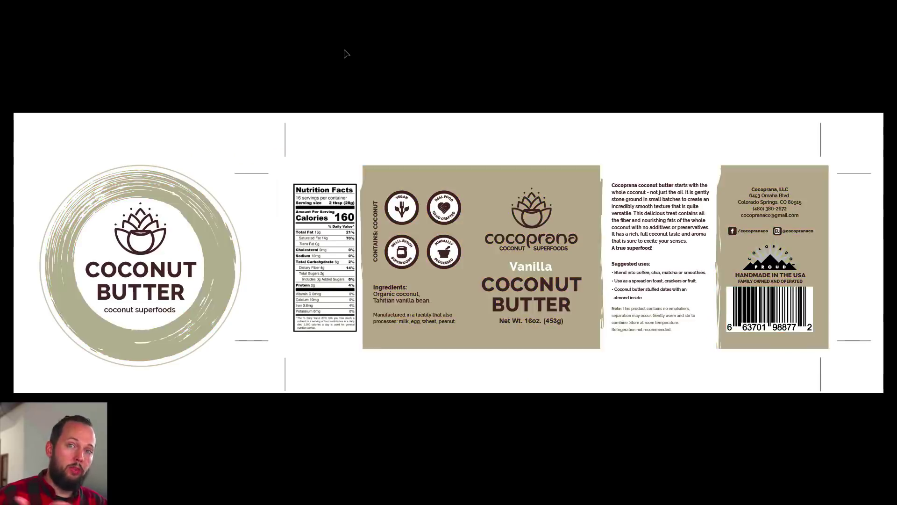
pyautogui.press('Right')
pyautogui.press('Right')
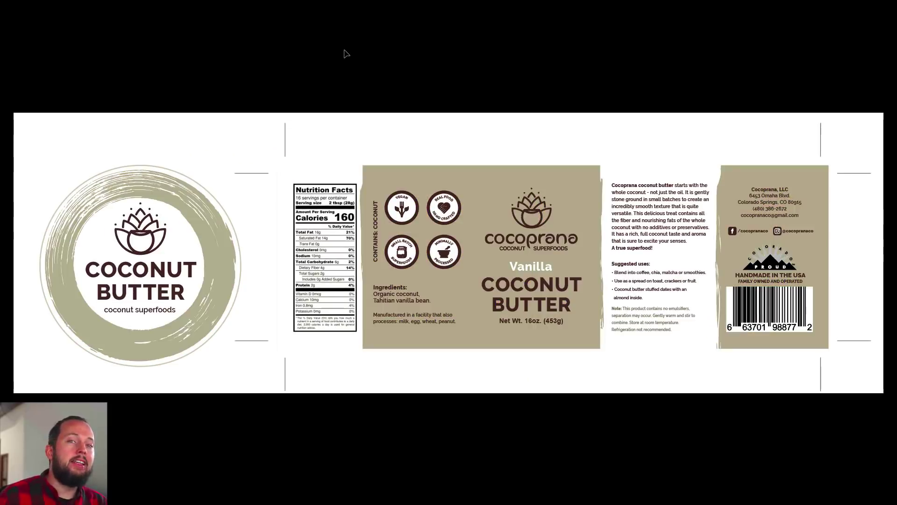
pyautogui.press('Left')
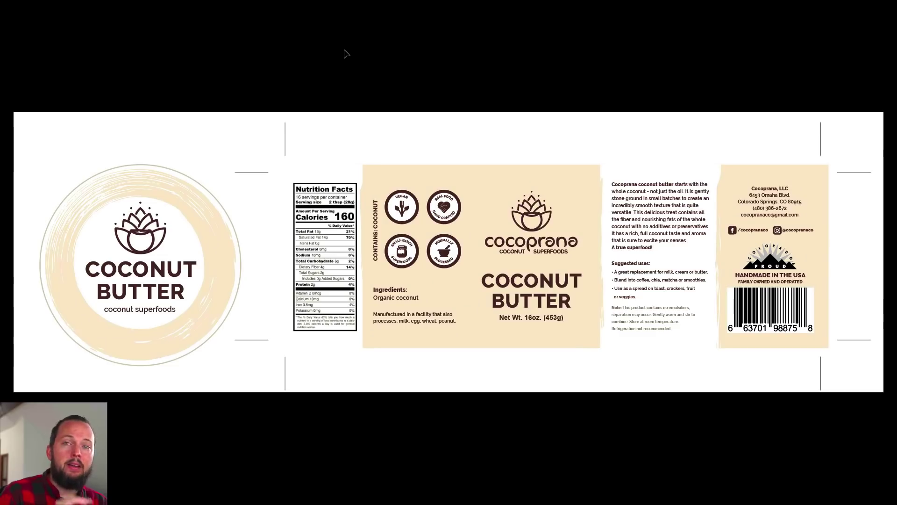
pyautogui.press('Right')
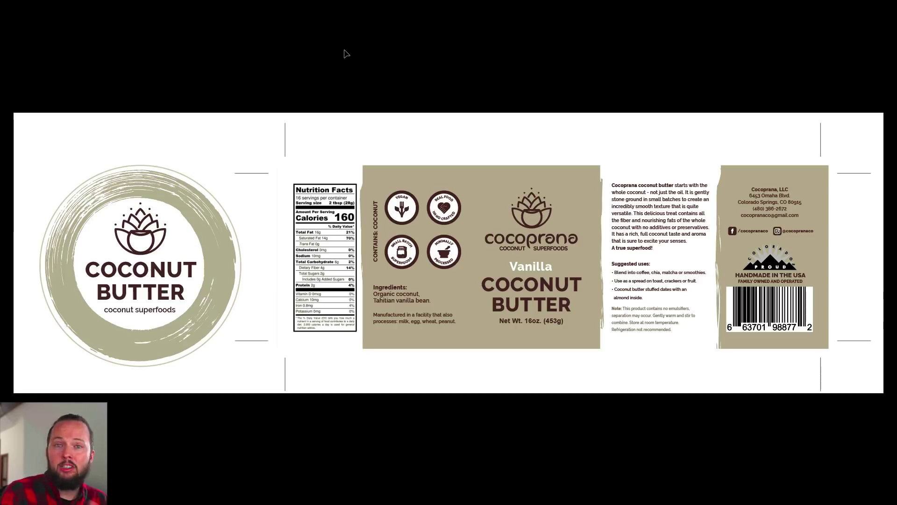
pyautogui.press('Left')
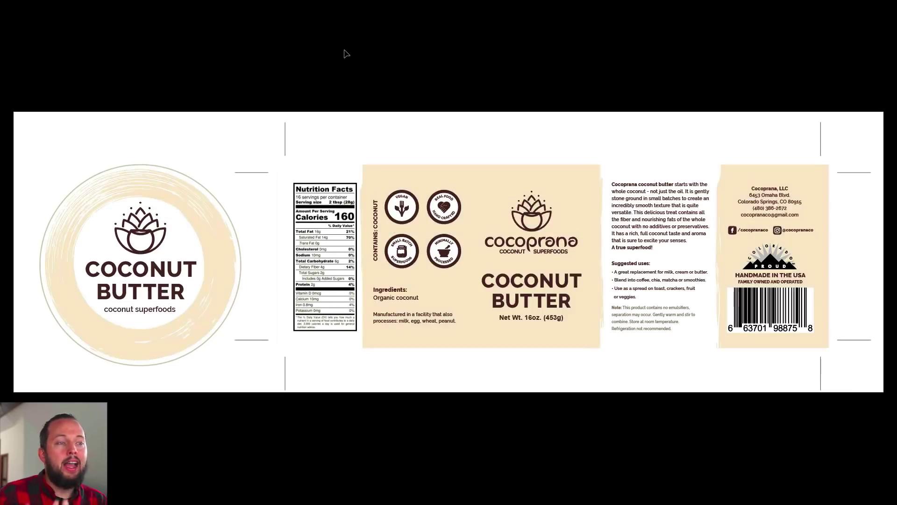
pyautogui.press('Right')
pyautogui.press('Right')
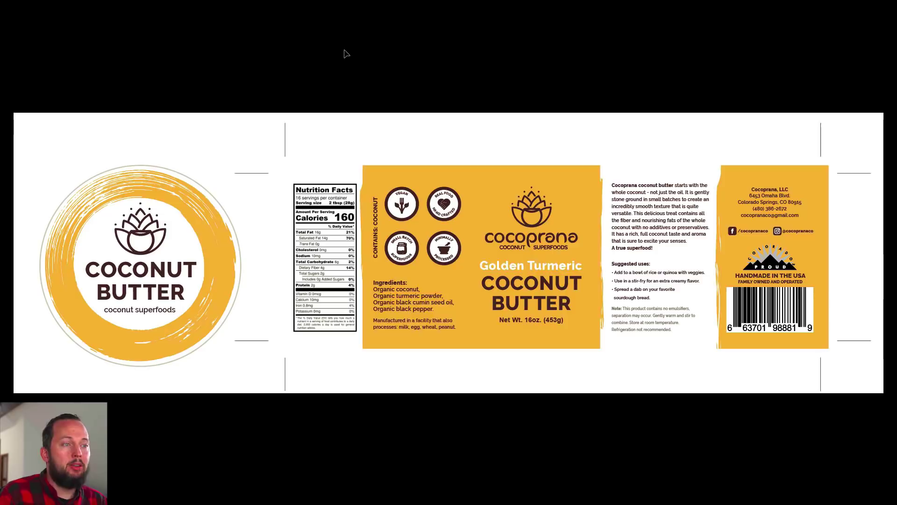
pyautogui.press('Left')
pyautogui.press('Left')
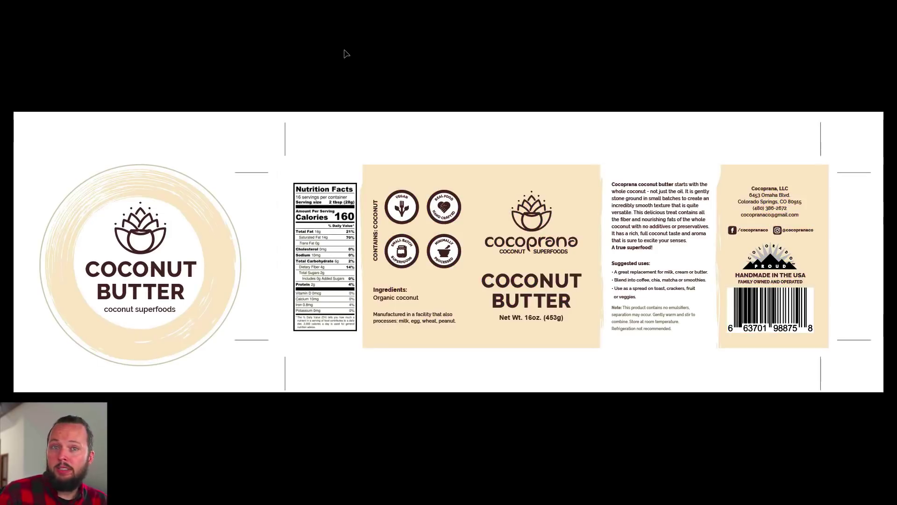
pyautogui.press('Left')
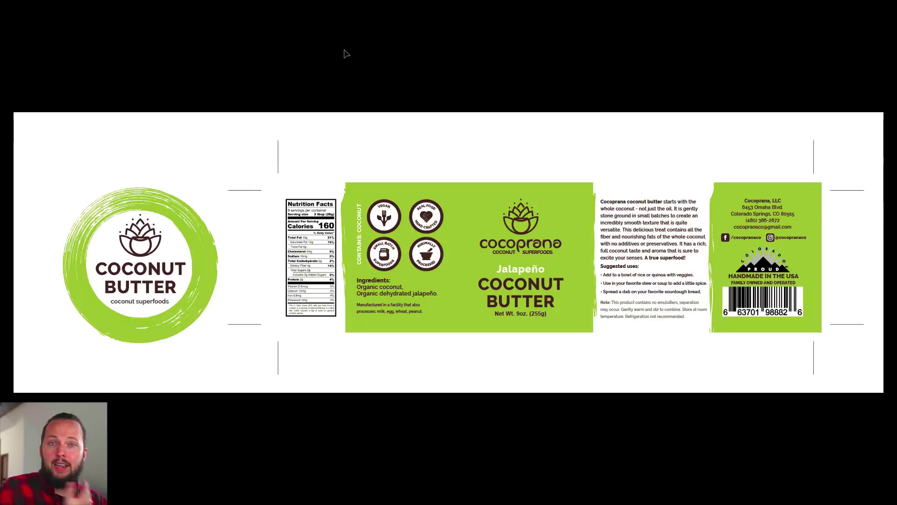
pyautogui.press('Left')
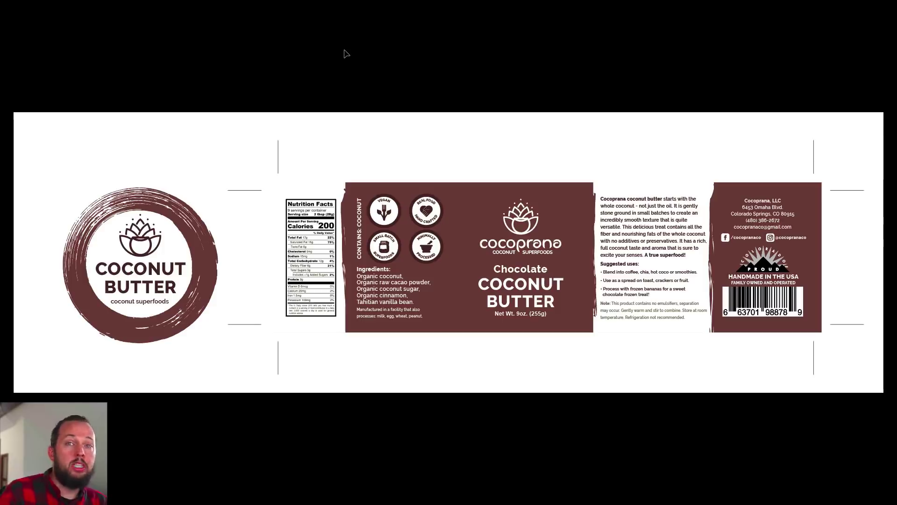
pyautogui.press('Left')
pyautogui.press('Left')
pyautogui.press('Left')
pyautogui.press('Left')
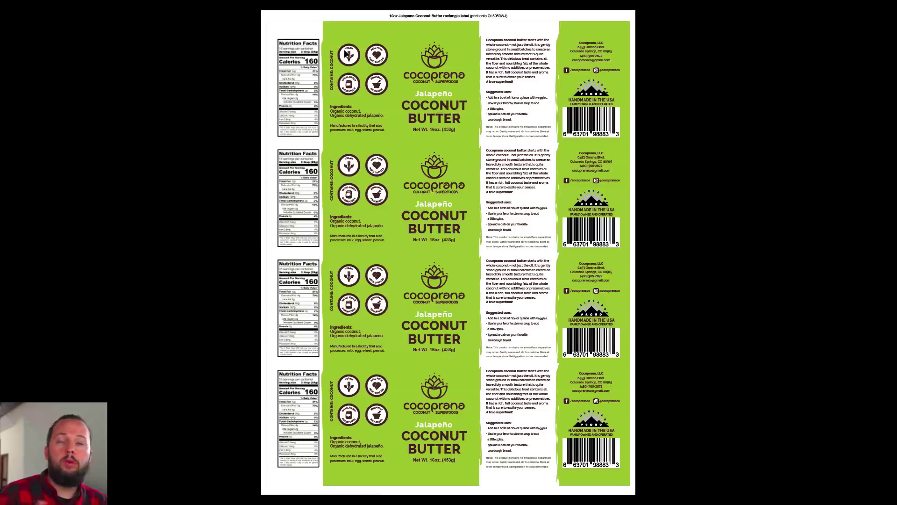
pyautogui.press('Left')
pyautogui.press('Left')
pyautogui.press('Left')
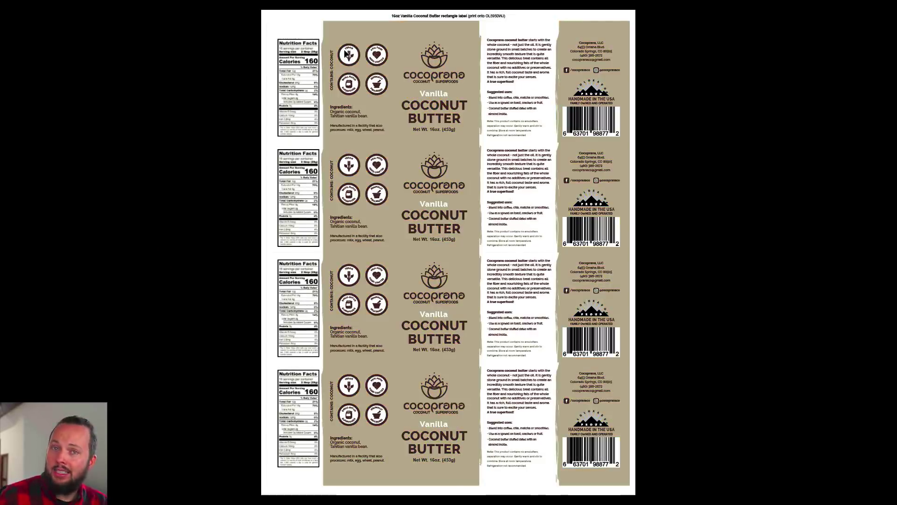
pyautogui.press('Escape')
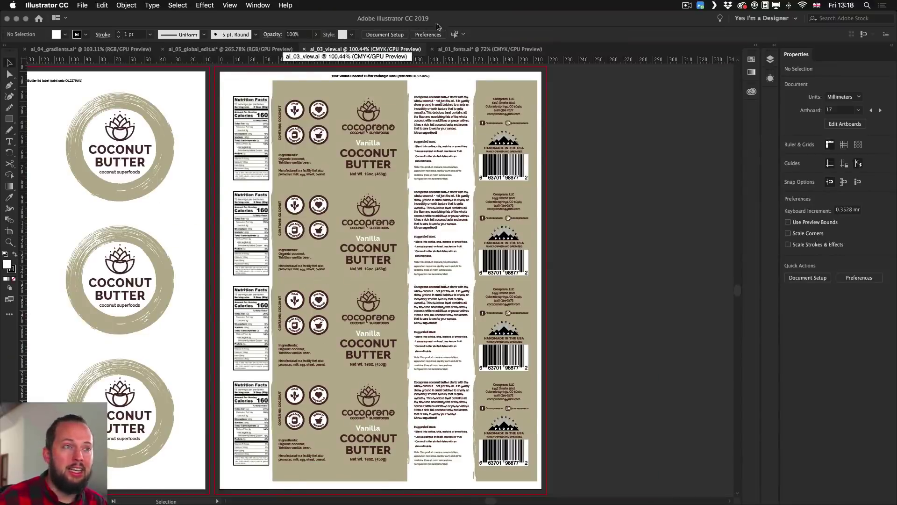
# Step: Zoom in on the Chocolate Coconut Butter label and fit its artboard in the window
pyautogui.press('super+alt+0')
pyautogui.moveTo(617, 132); pyautogui.dragTo(645, 132)
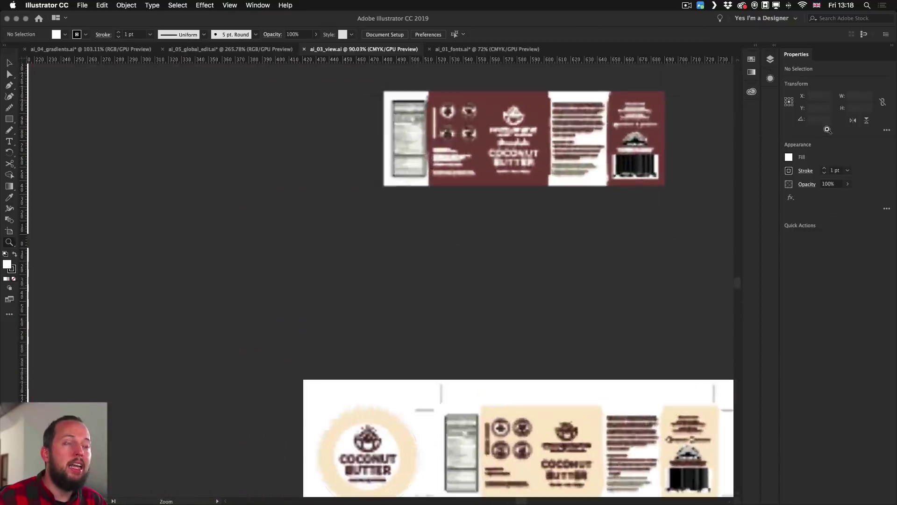
pyautogui.click(531, 132)
pyautogui.press('super+0')
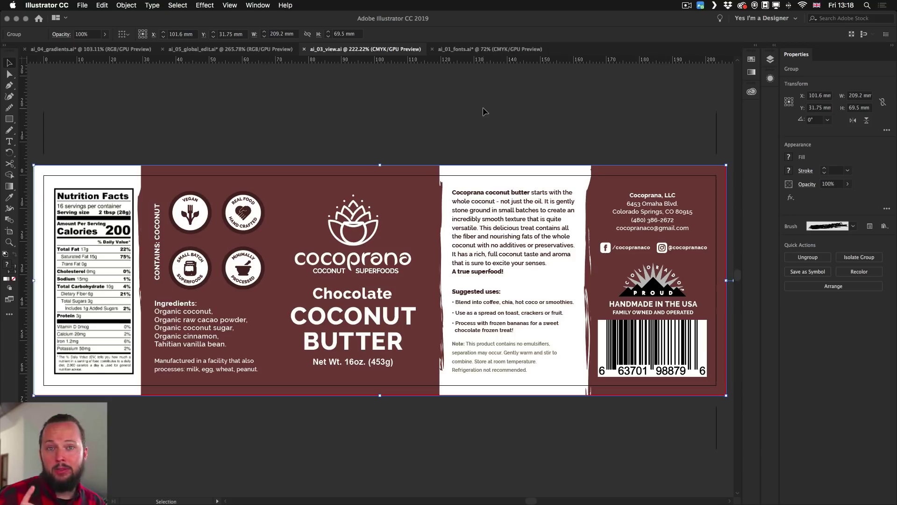
# Step: Turn Trim view on to hide the bleed, then turn it off again to show it
pyautogui.click(231, 6)
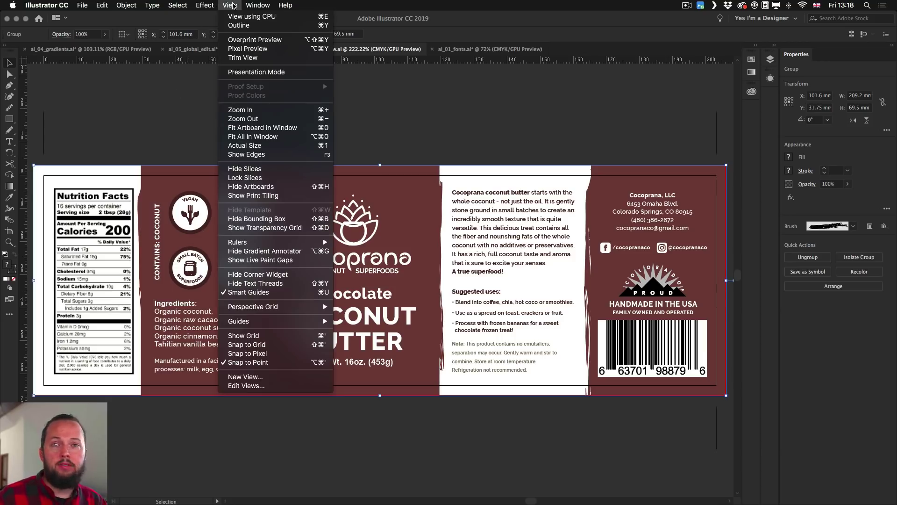
pyautogui.click(272, 57)
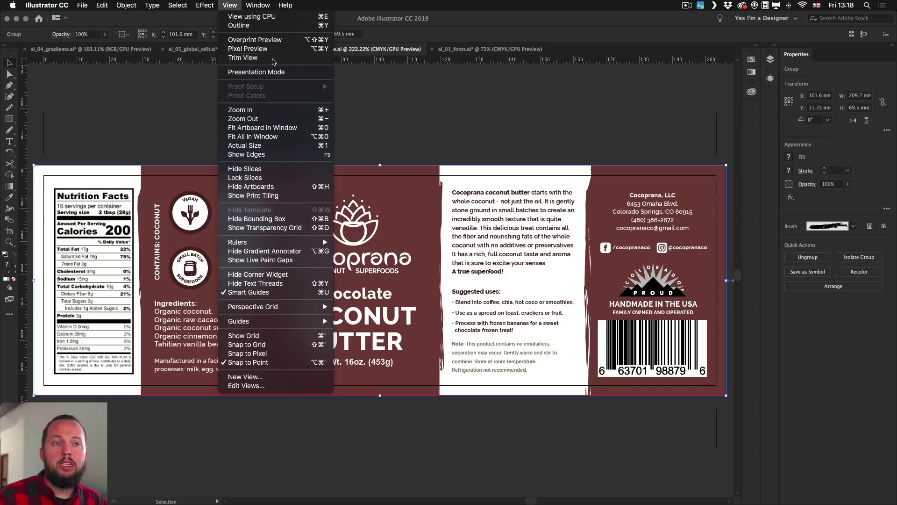
pyautogui.click(274, 101)
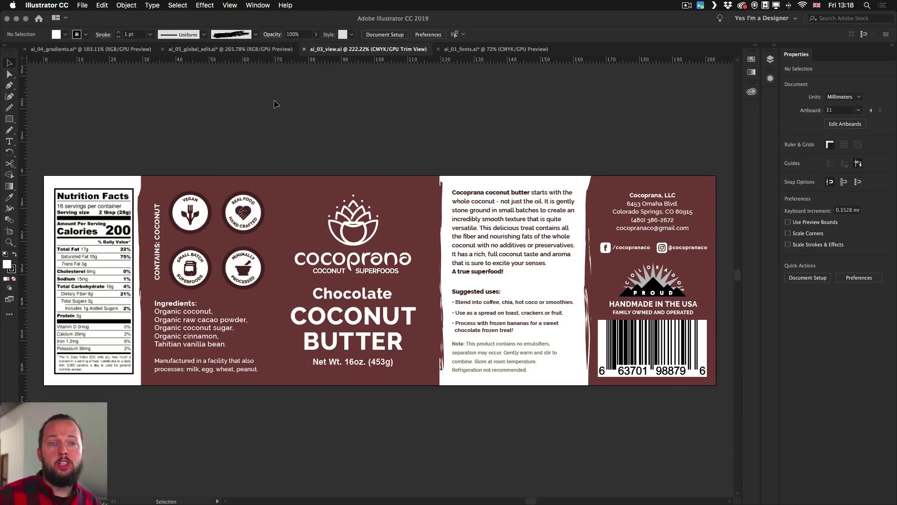
pyautogui.click(228, 5)
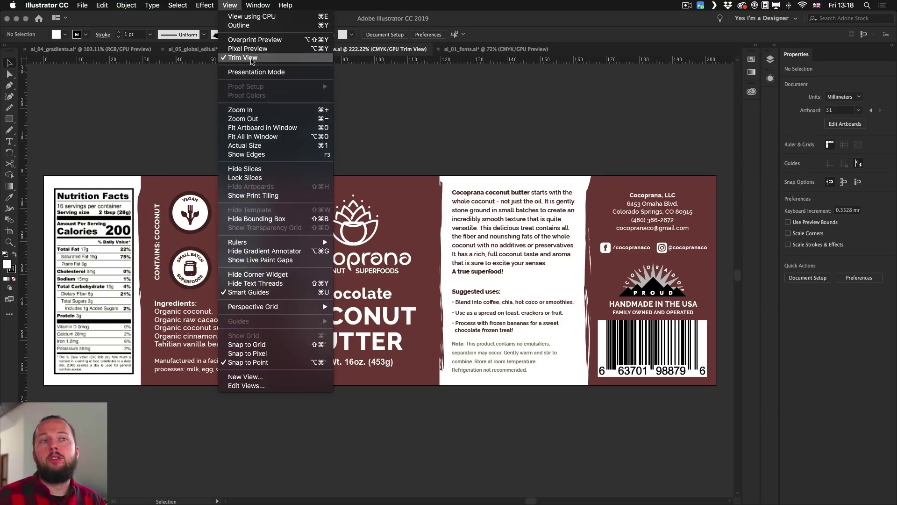
pyautogui.click(252, 58)
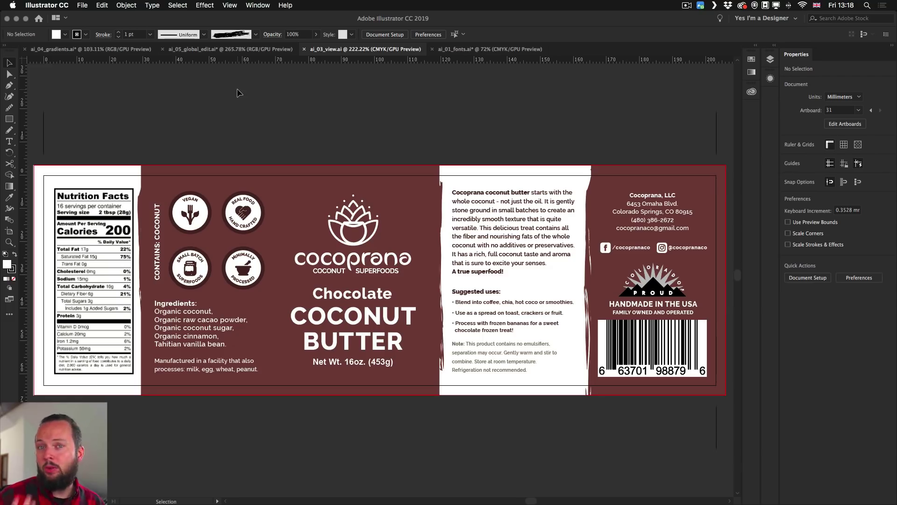
pyautogui.click(102, 5)
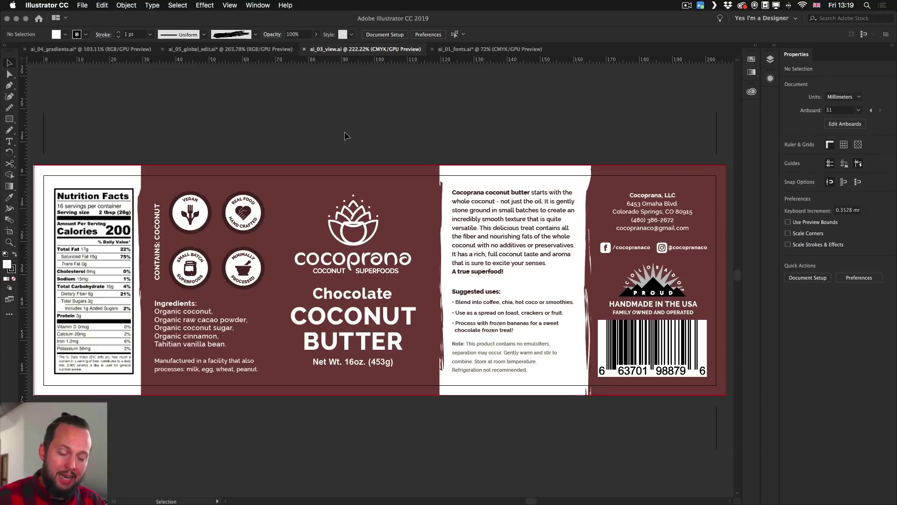
# Step: Zoom out and pan across all the label sheet artboards
pyautogui.press('z')
pyautogui.moveTo(388, 144); pyautogui.dragTo(98, 195)
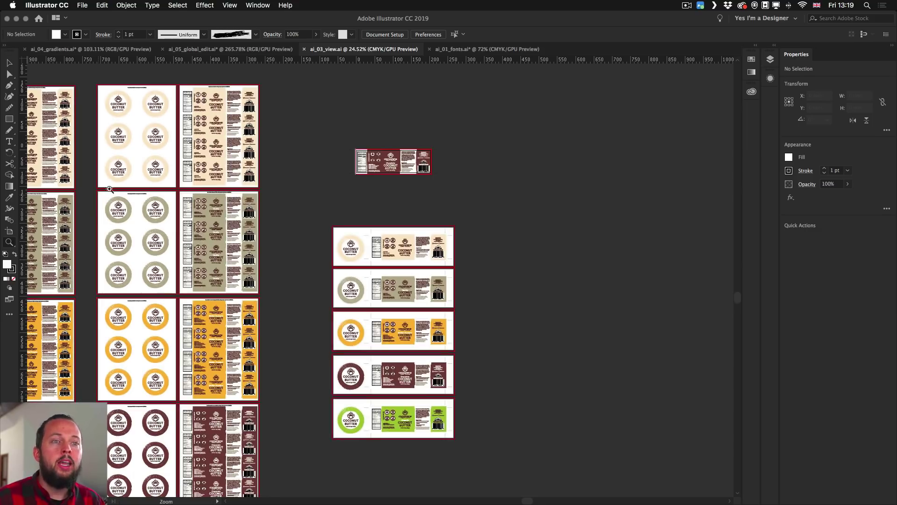
pyautogui.moveTo(117, 158); pyautogui.dragTo(336, 154)
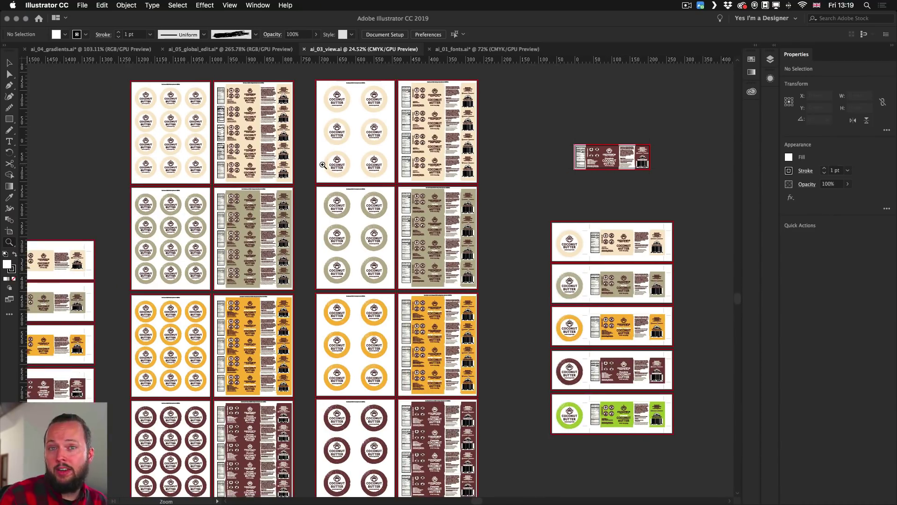
pyautogui.moveTo(323, 215); pyautogui.dragTo(367, 209)
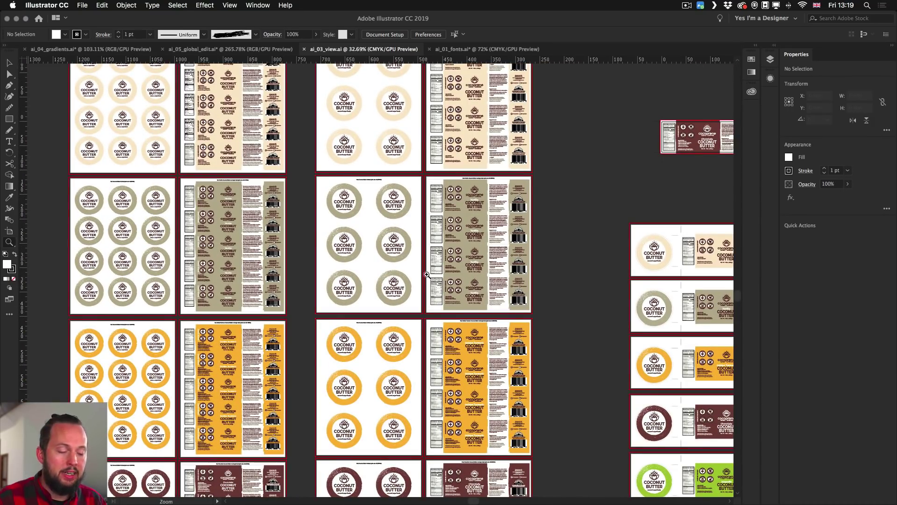
pyautogui.moveTo(434, 288); pyautogui.dragTo(558, 239)
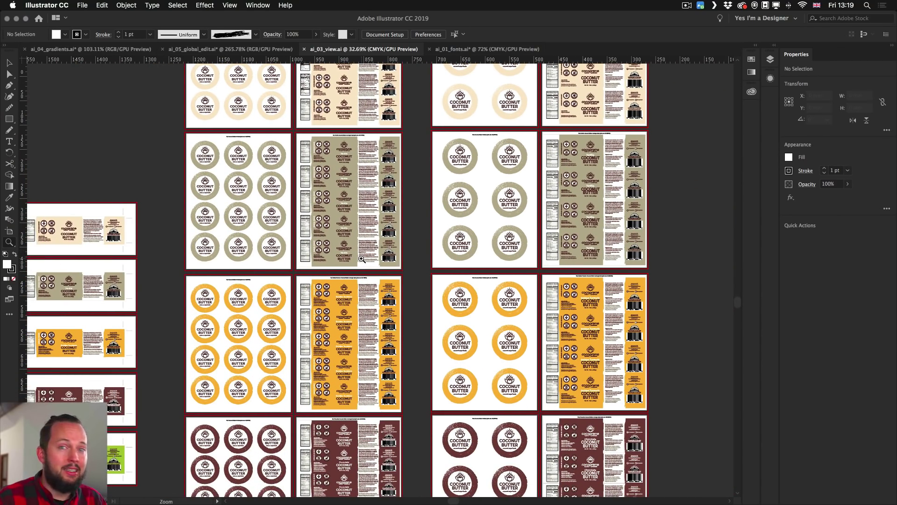
# Step: Zoom in on the tan Vanilla Coconut Butter label sheet between the cream round sheets
pyautogui.moveTo(327, 243); pyautogui.dragTo(451, 244)
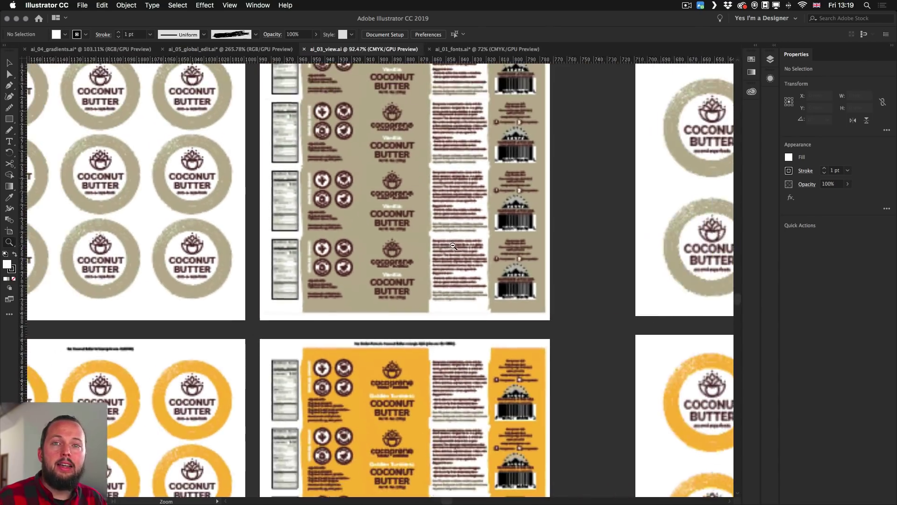
pyautogui.moveTo(507, 253); pyautogui.dragTo(208, 266)
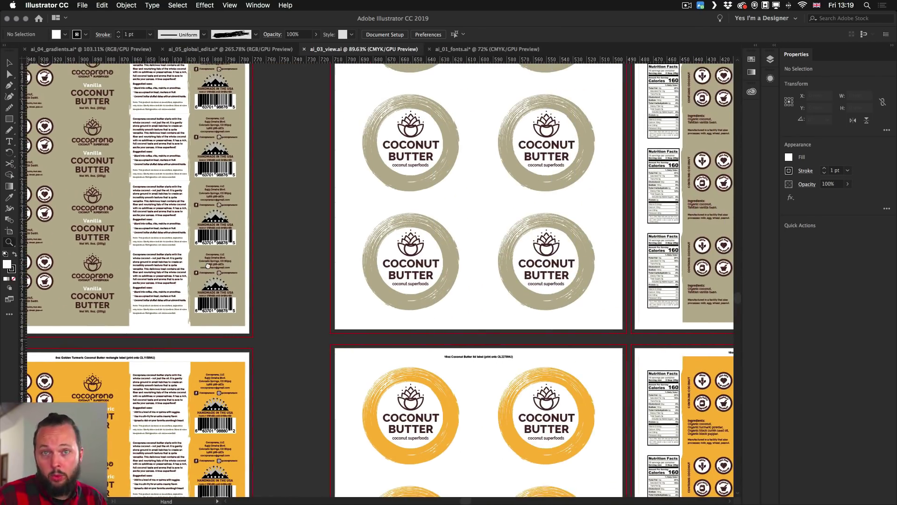
pyautogui.hscroll(10, 208, 266)
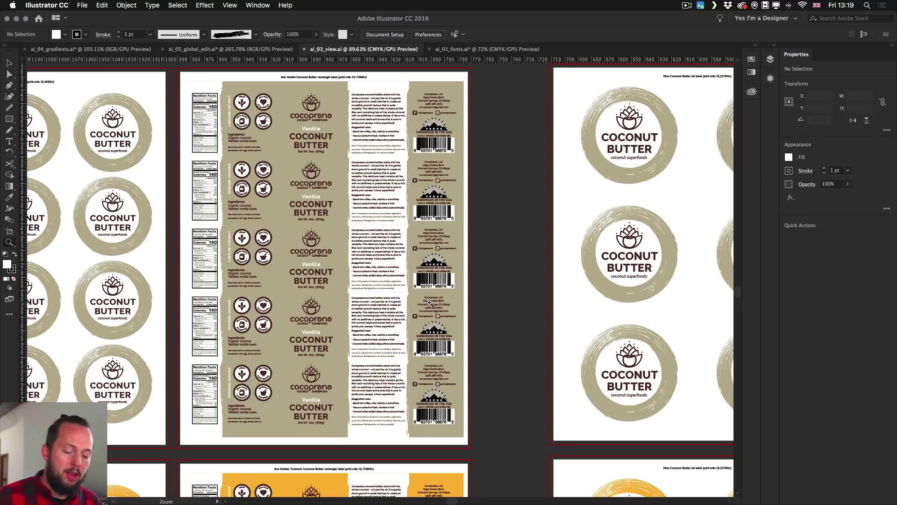
# Step: Switch the label sheets to Outline view and zoom and pan across the stickers
pyautogui.press('v')
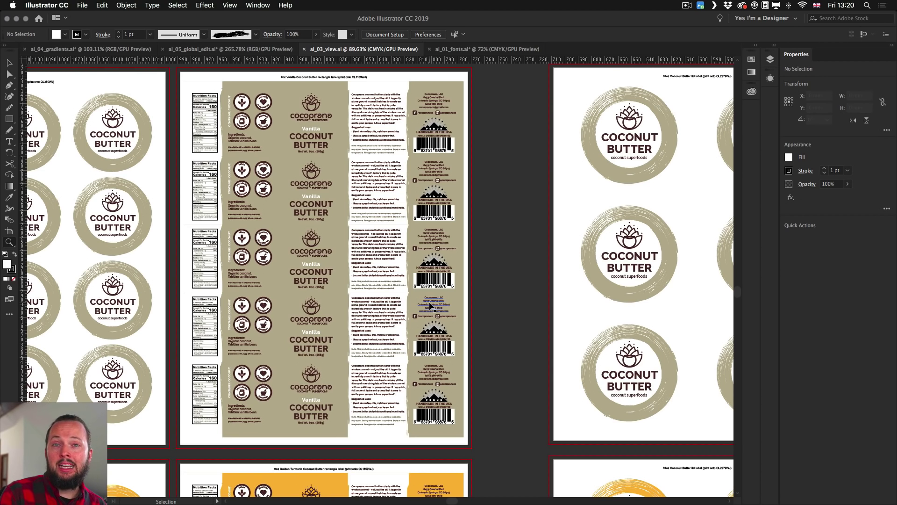
pyautogui.press('super+y')
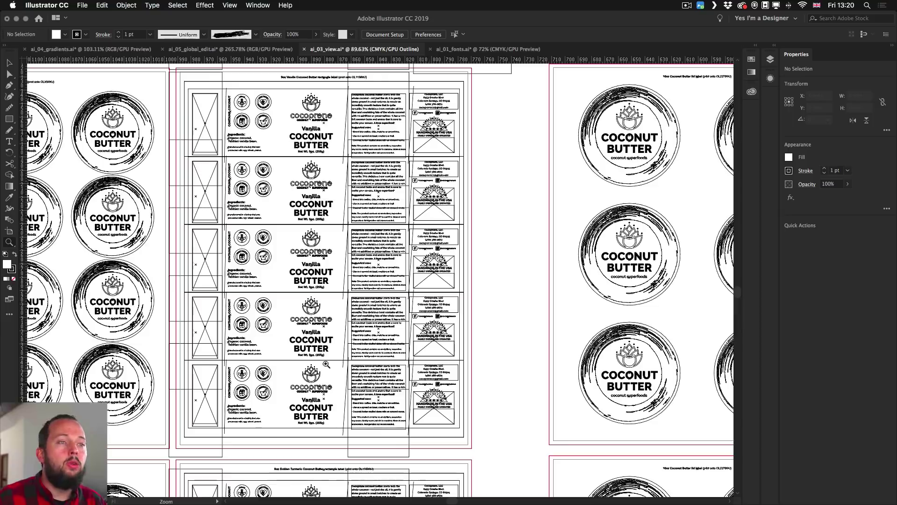
pyautogui.moveTo(264, 266); pyautogui.dragTo(260, 296)
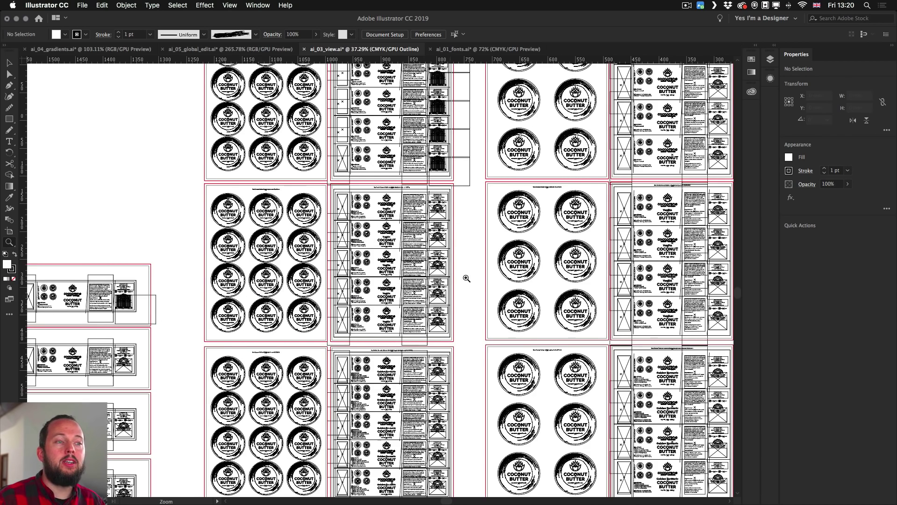
pyautogui.moveTo(466, 276); pyautogui.dragTo(264, 345)
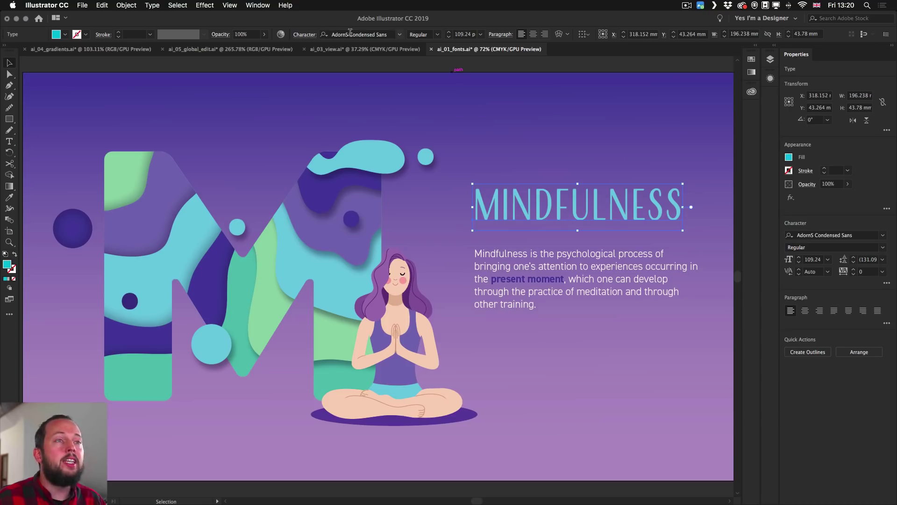
# Step: Preview the headline's font list with Typography, the uppercase alphabet, then the headline's own text
pyautogui.click(401, 34)
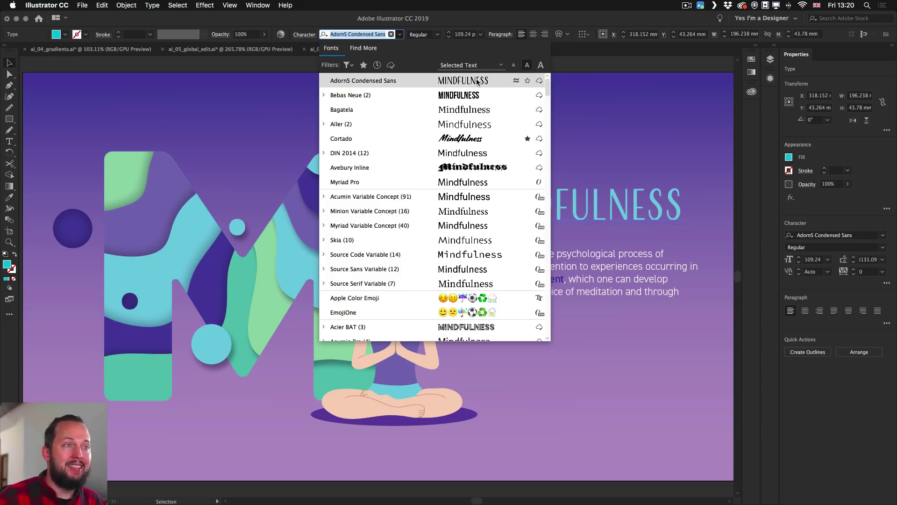
pyautogui.click(481, 65)
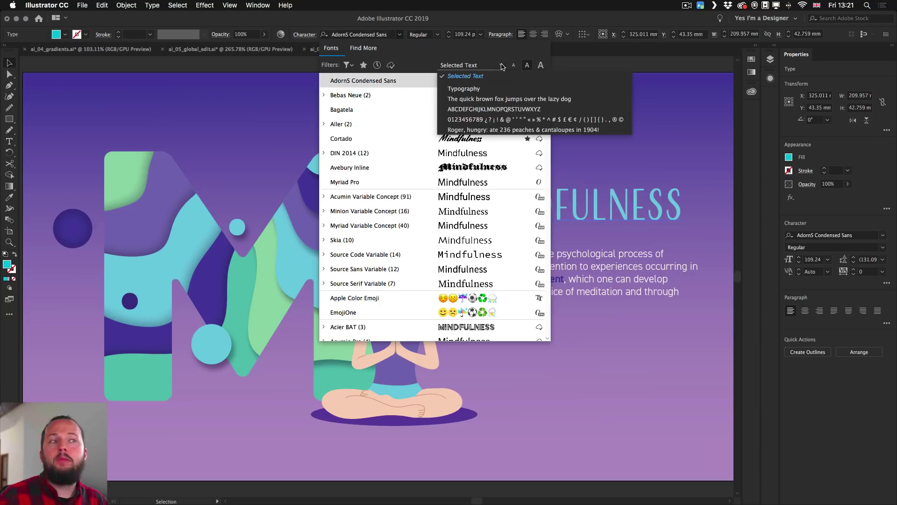
pyautogui.click(490, 90)
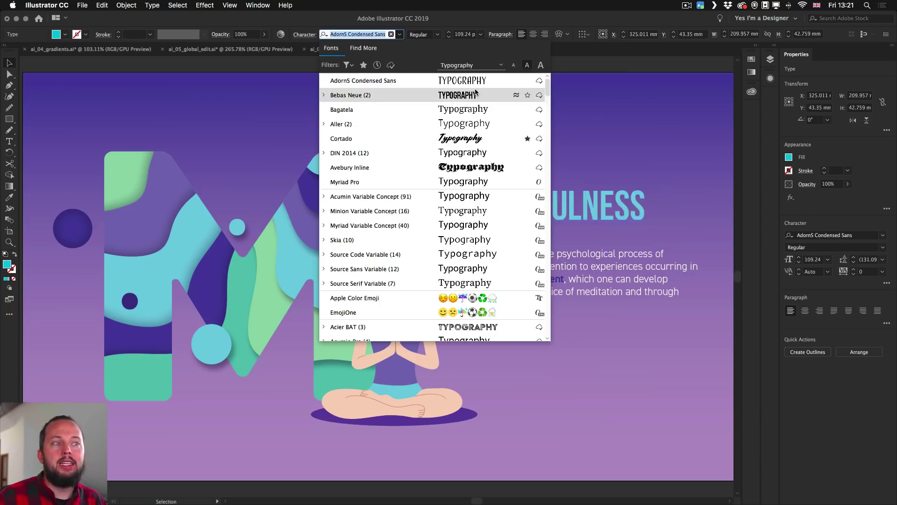
pyautogui.click(499, 66)
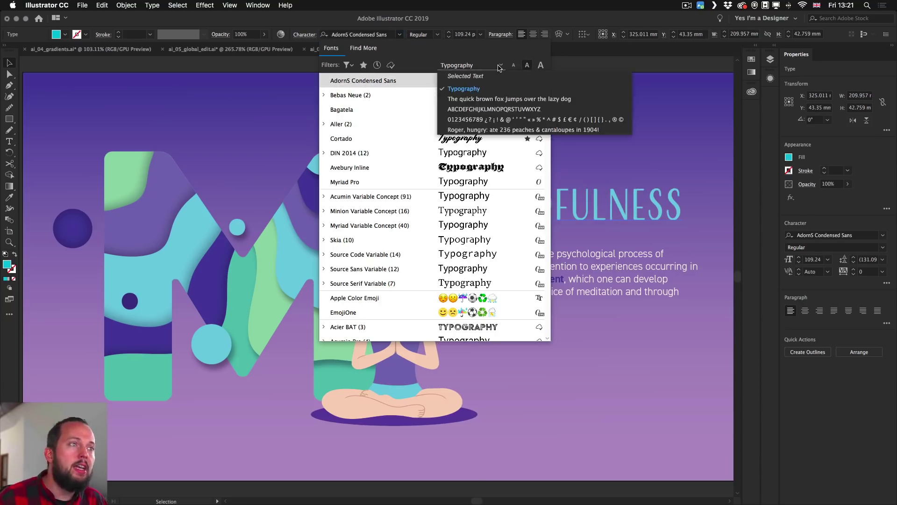
pyautogui.click(472, 109)
pyautogui.click(499, 66)
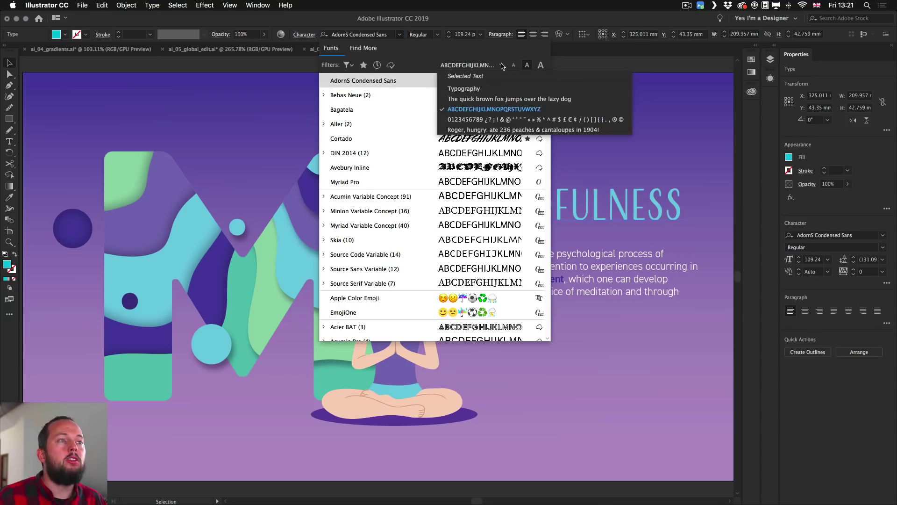
pyautogui.click(466, 76)
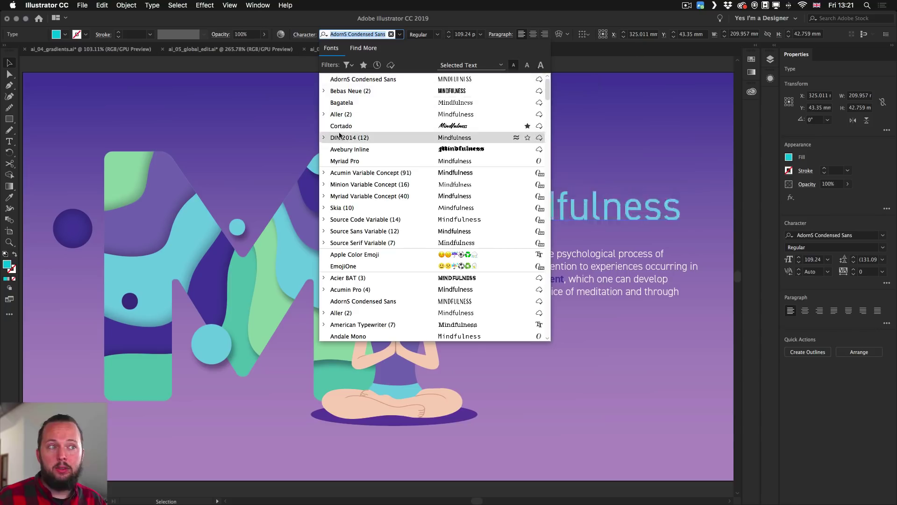
# Step: Enlarge the font preview samples, restore the default size, and show the classification filters
pyautogui.click(527, 66)
pyautogui.click(527, 66)
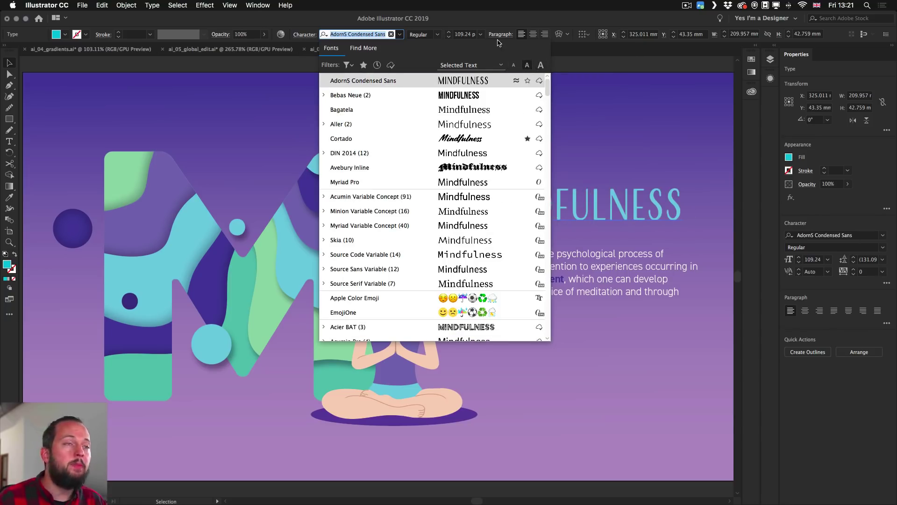
pyautogui.click(349, 65)
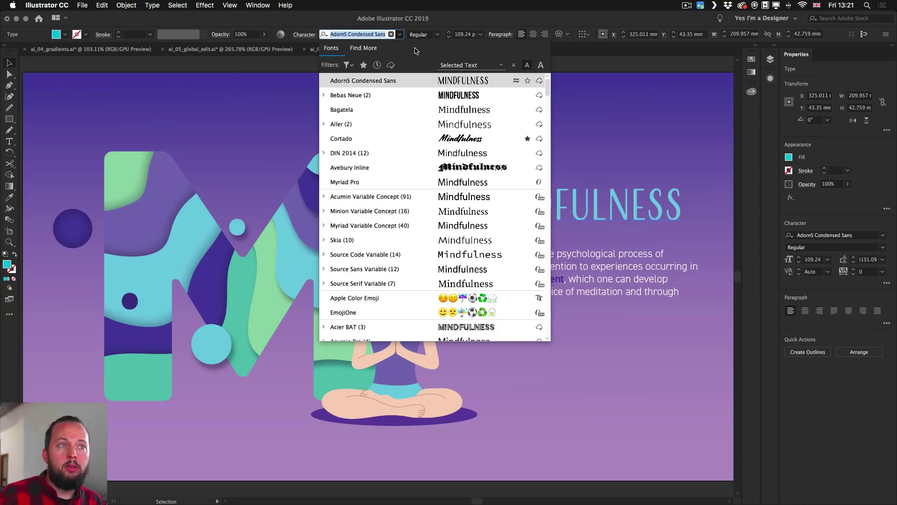
# Step: Filter the font list to activated Adobe Fonts only and scroll through them
pyautogui.click(391, 66)
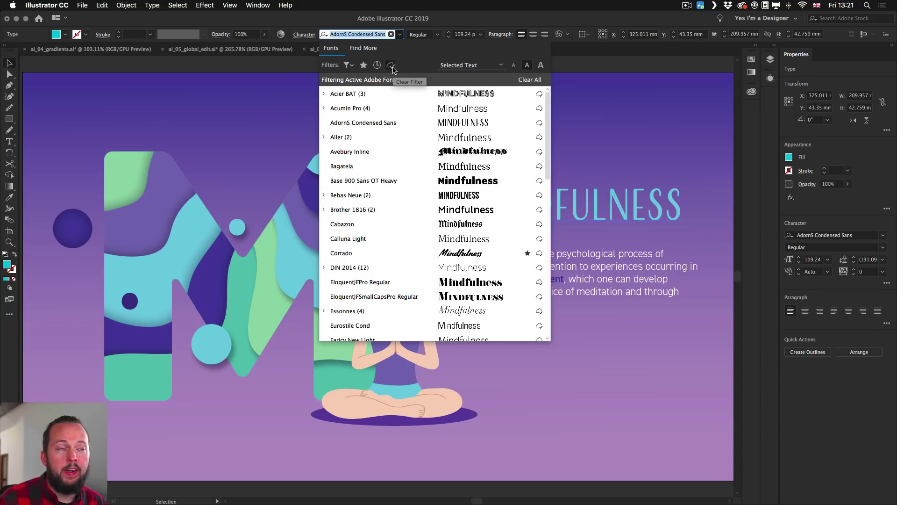
pyautogui.scroll(-15, 419, 134)
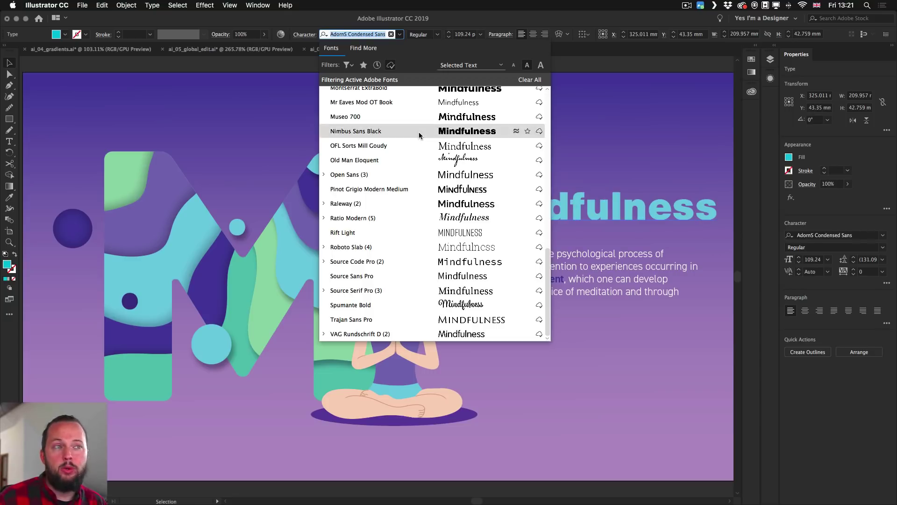
pyautogui.scroll(10, 411, 122)
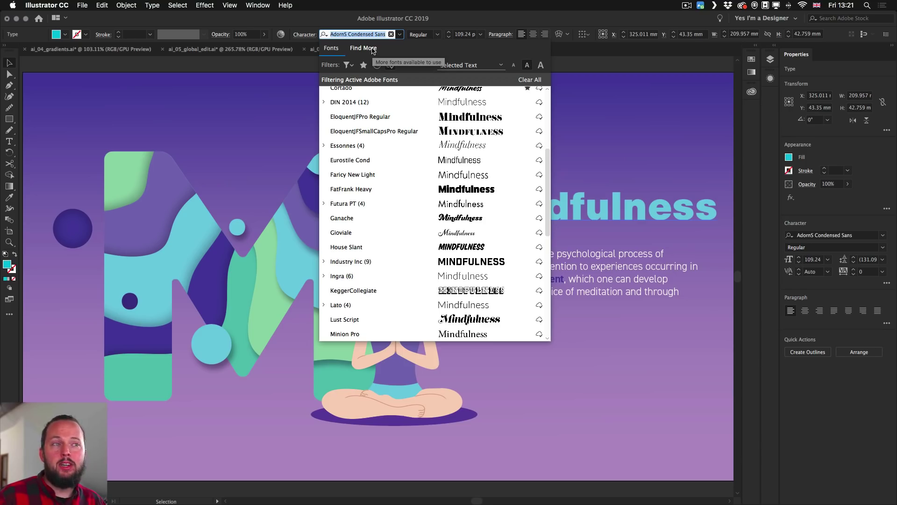
# Step: Activate BaileywickJFGothic Regular under Find More and apply it to the Mindfulness headline
pyautogui.click(373, 49)
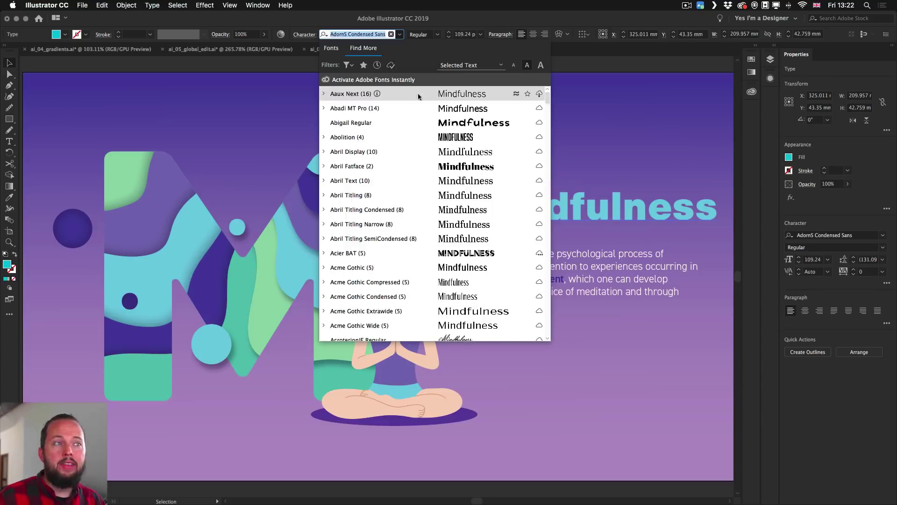
pyautogui.scroll(-15, 360, 204)
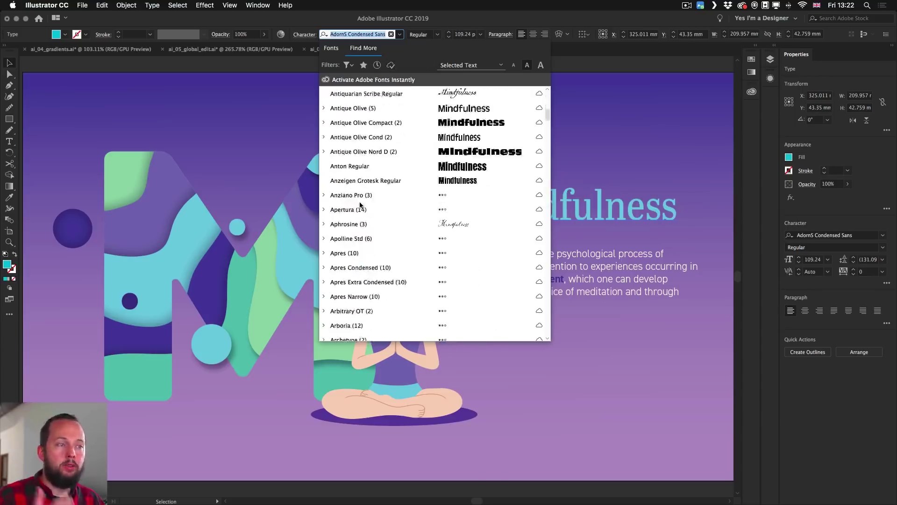
pyautogui.scroll(-10, 360, 204)
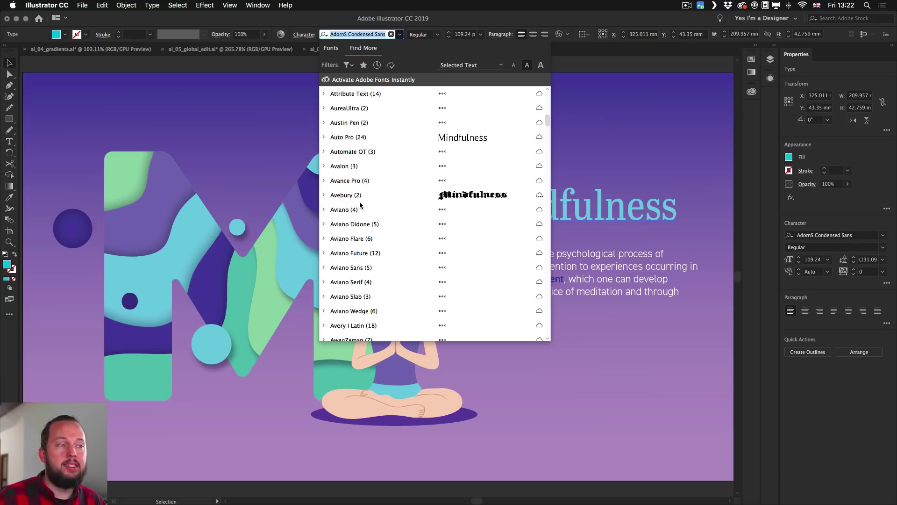
pyautogui.scroll(-10, 360, 204)
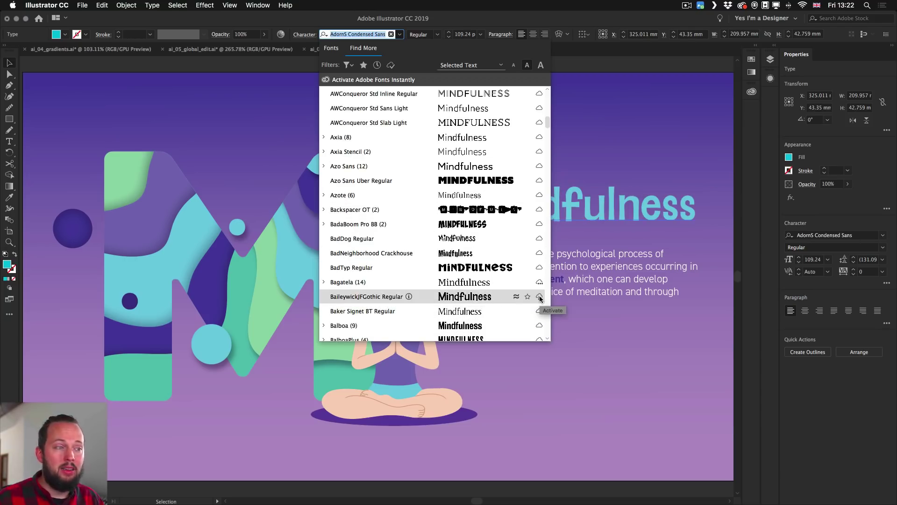
pyautogui.click(540, 297)
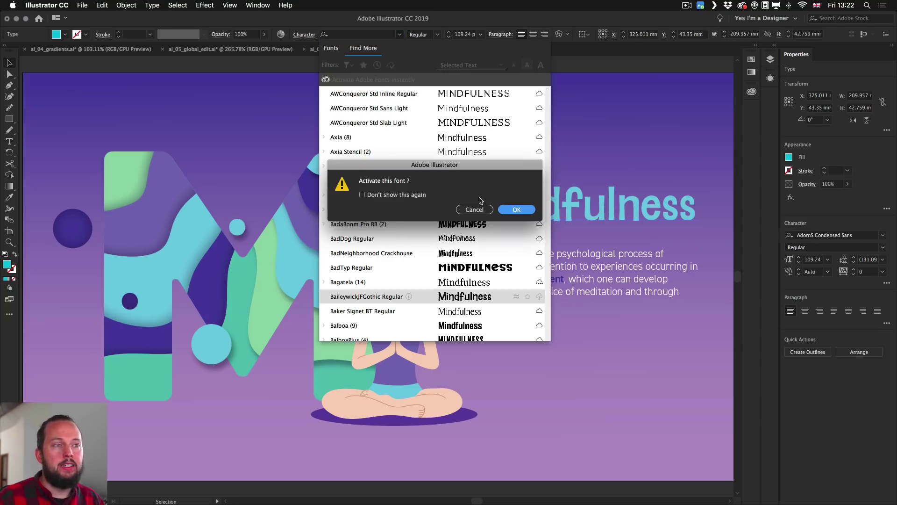
pyautogui.click(514, 208)
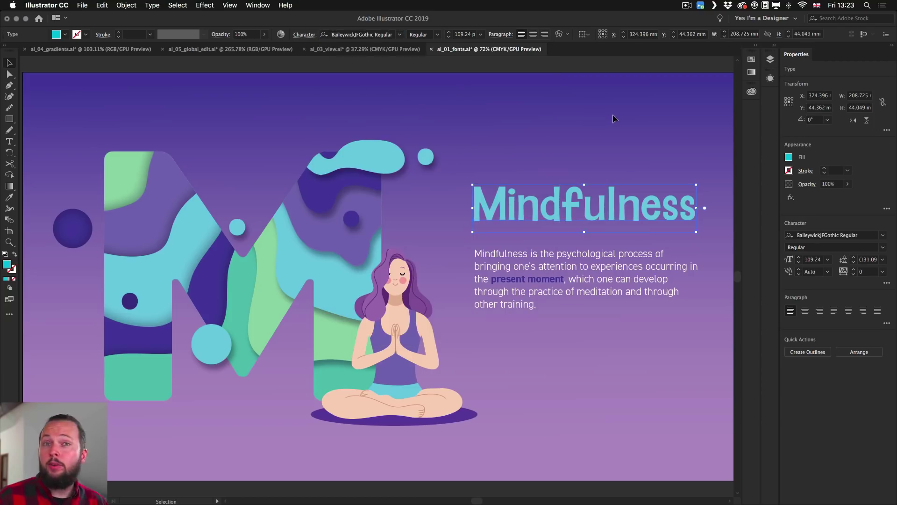